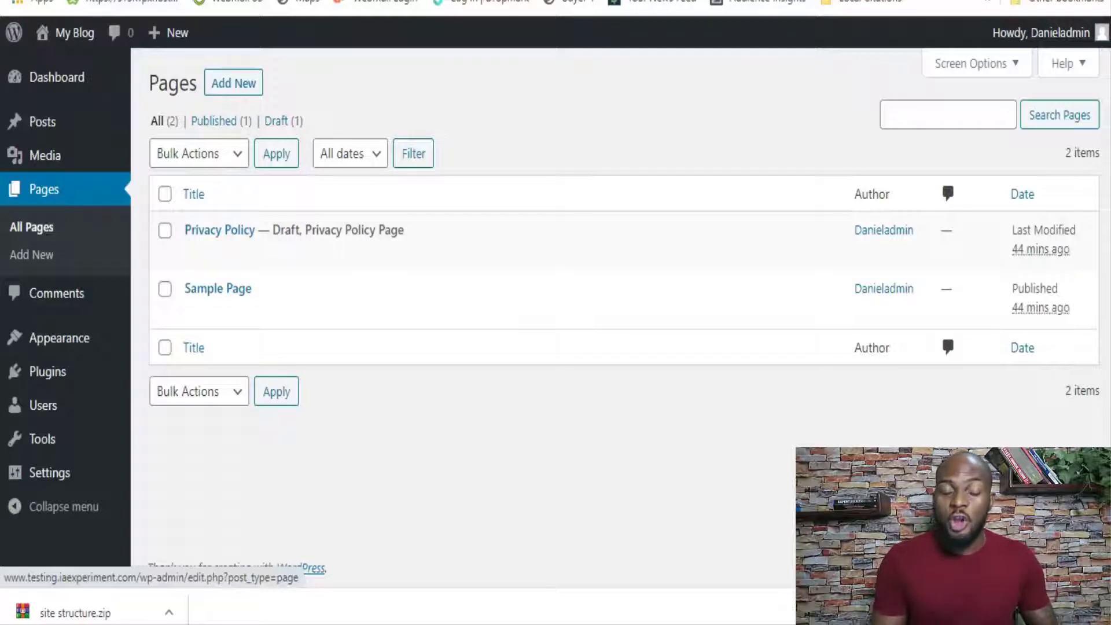
# Step: Open the draft Privacy Policy page for editing and look through its template text
pyautogui.moveTo(220, 229)
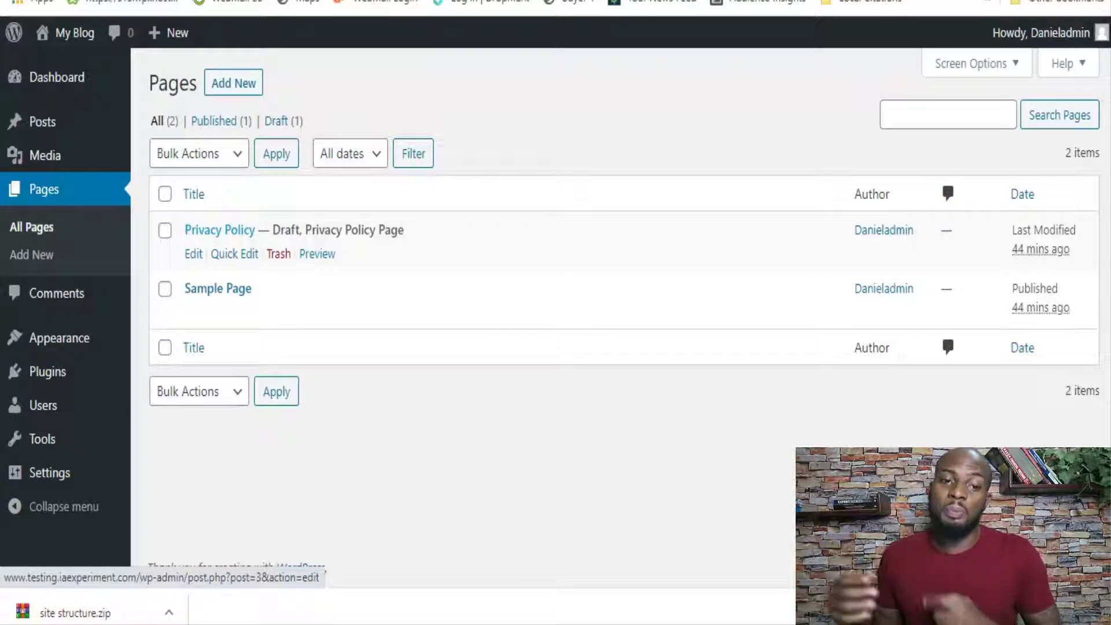
pyautogui.click(193, 254)
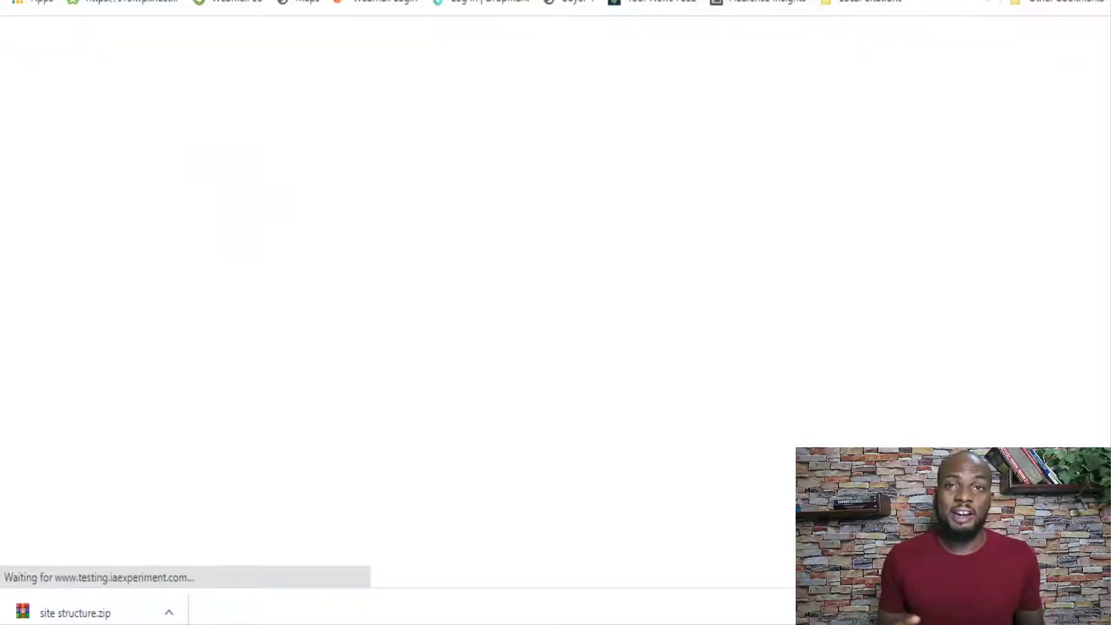
pyautogui.scroll(-8, 437, 318)
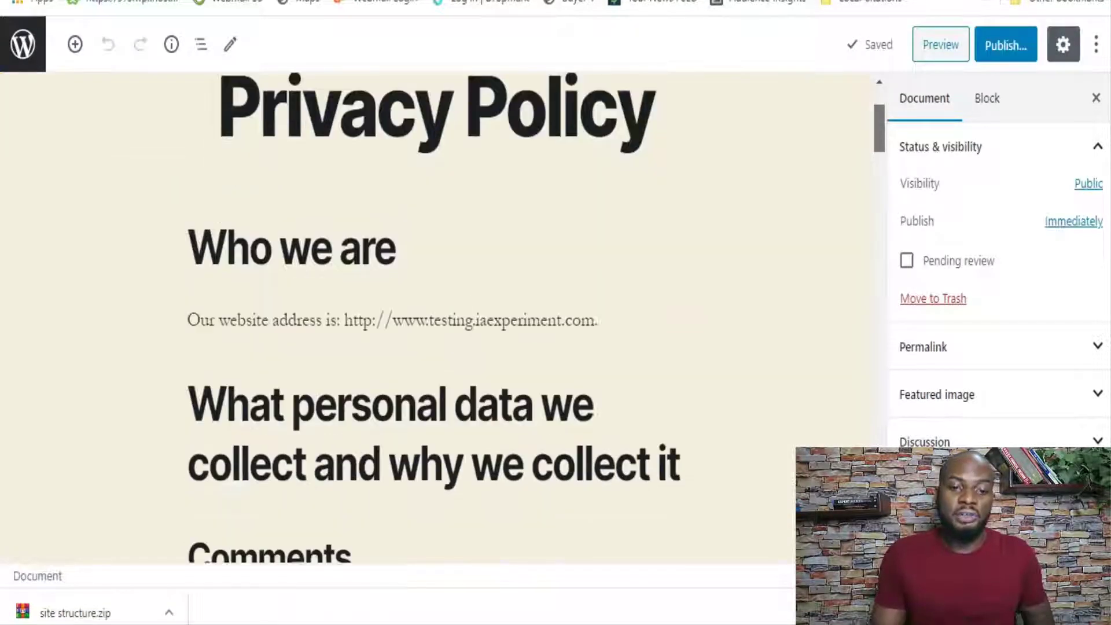
pyautogui.scroll(-8, 437, 318)
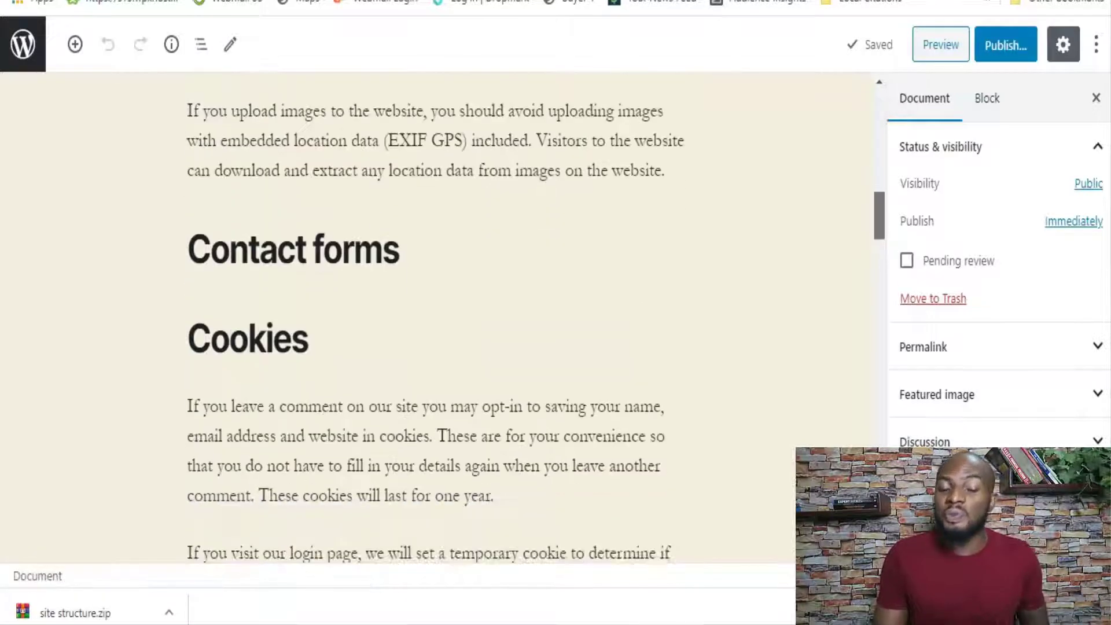
pyautogui.scroll(15, 437, 319)
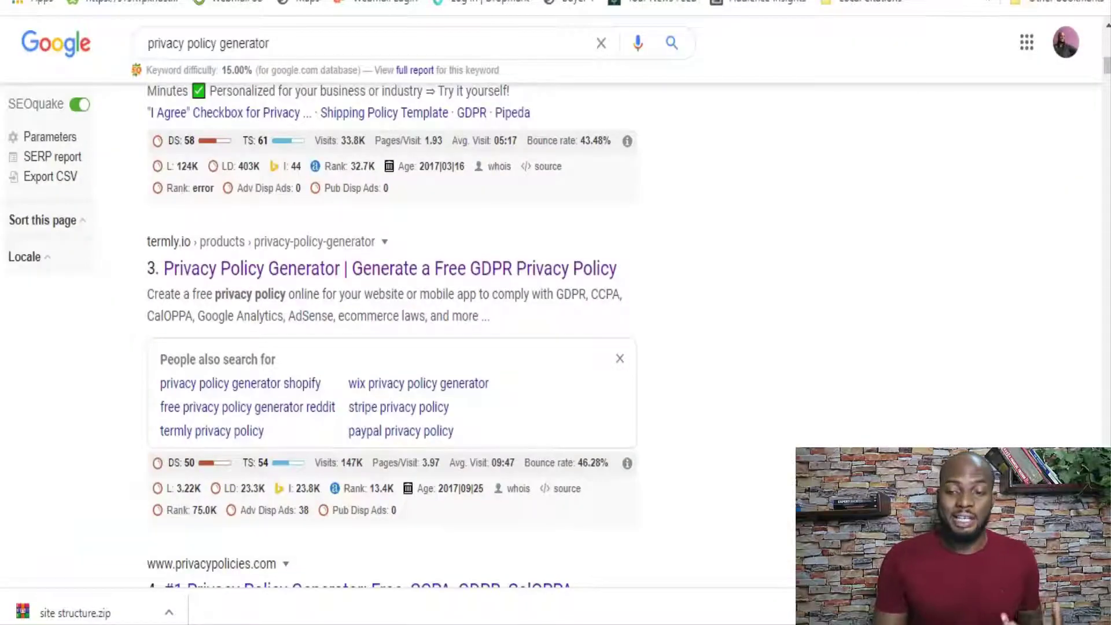
# Step: Find Termly's free generator among the Google results for "privacy policy generator" and start generating a privacy policy there
pyautogui.scroll(12, 393, 318)
pyautogui.scroll(-3, 394, 318)
pyautogui.scroll(-12, 394, 318)
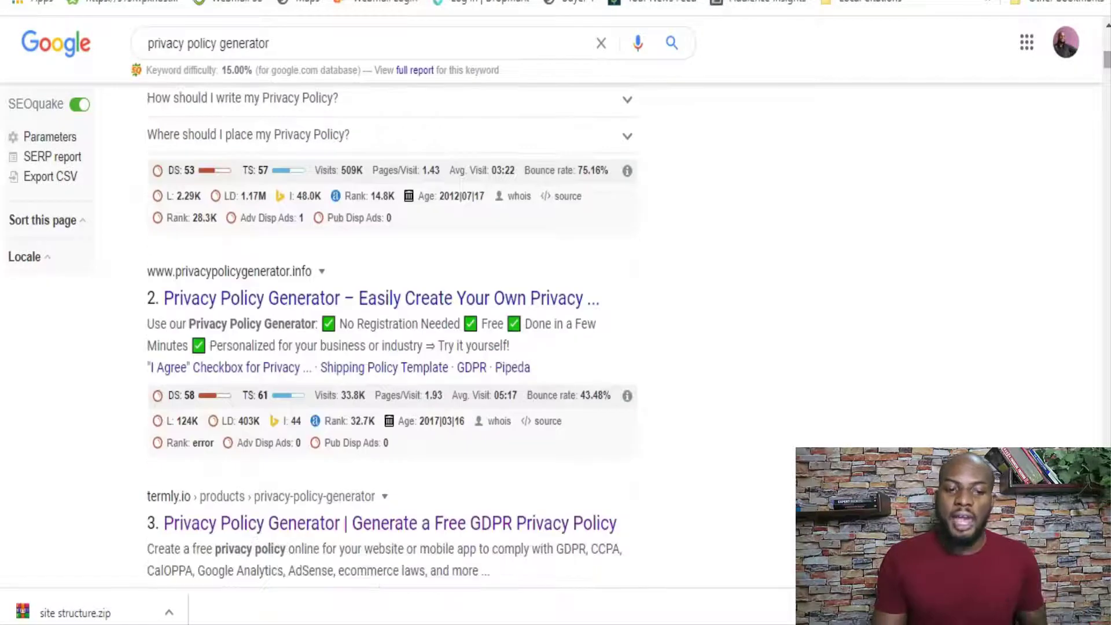
pyautogui.scroll(-2, 386, 317)
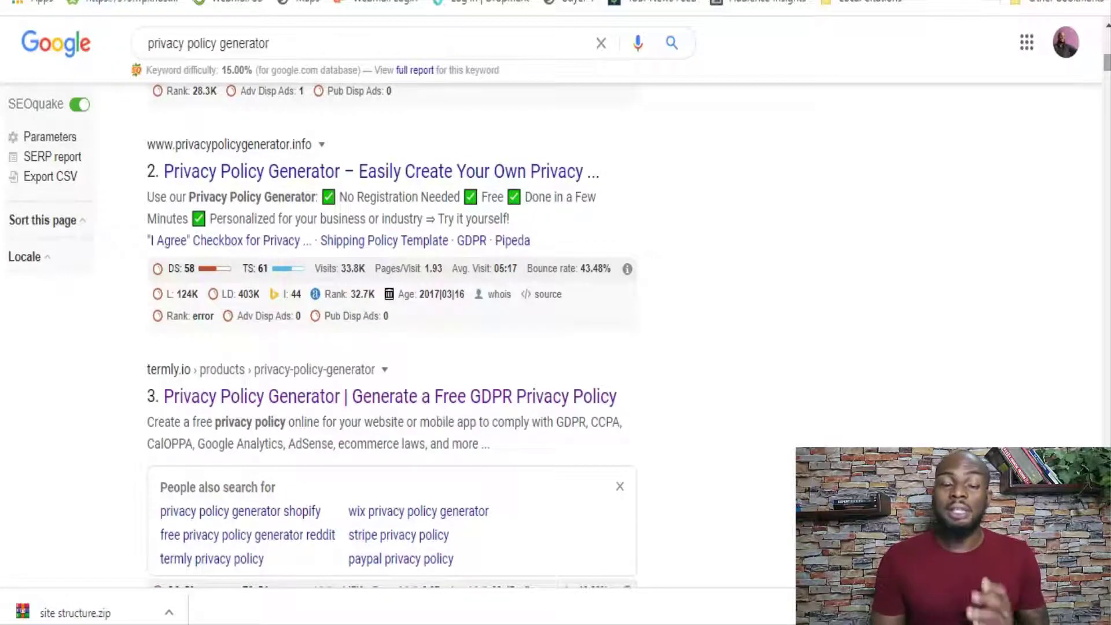
pyautogui.scroll(5, 359, 321)
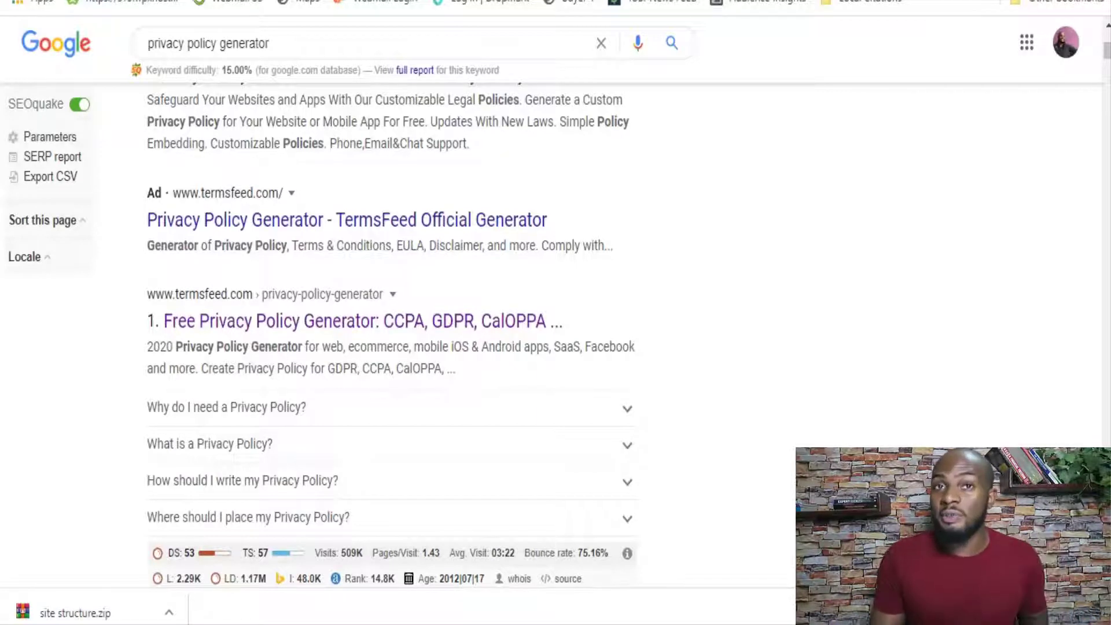
pyautogui.scroll(-9, 391, 290)
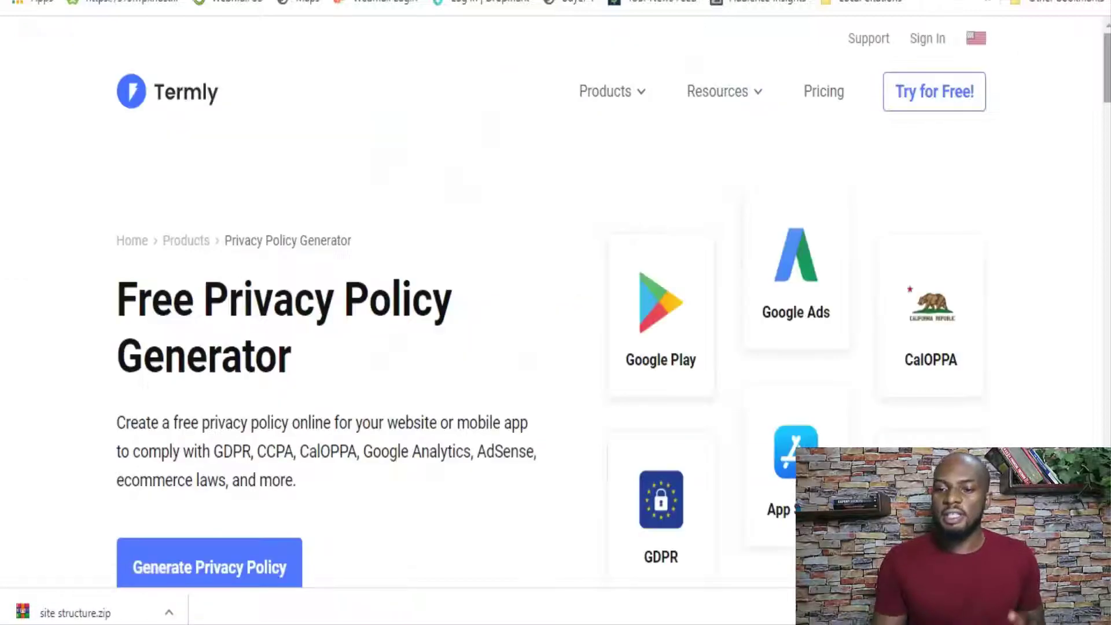
pyautogui.scroll(-3, 556, 313)
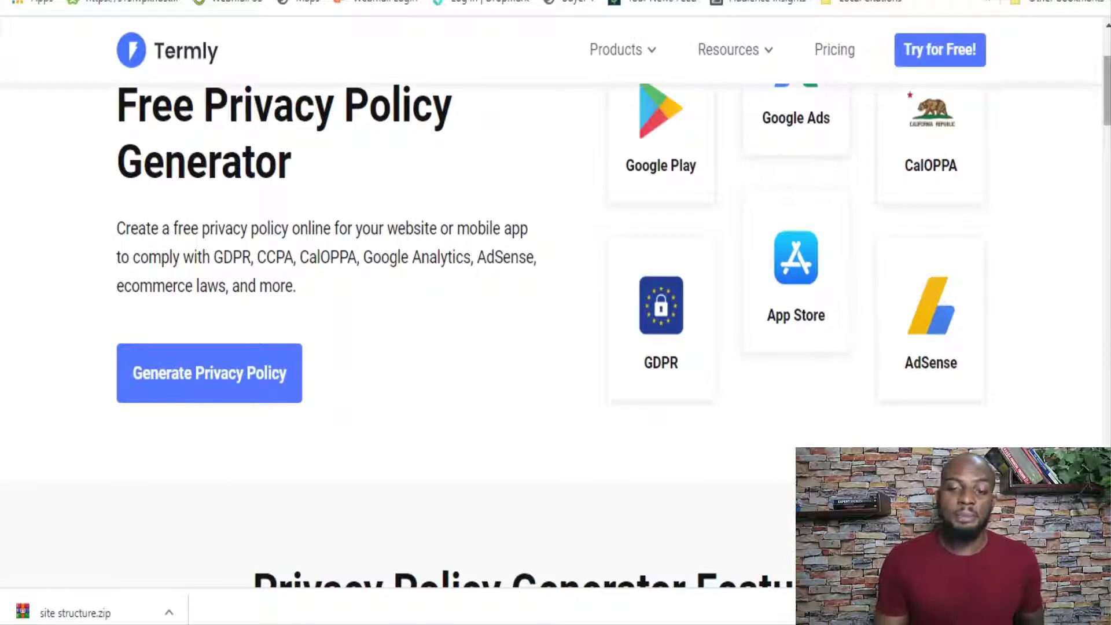
pyautogui.scroll(-2, 210, 268)
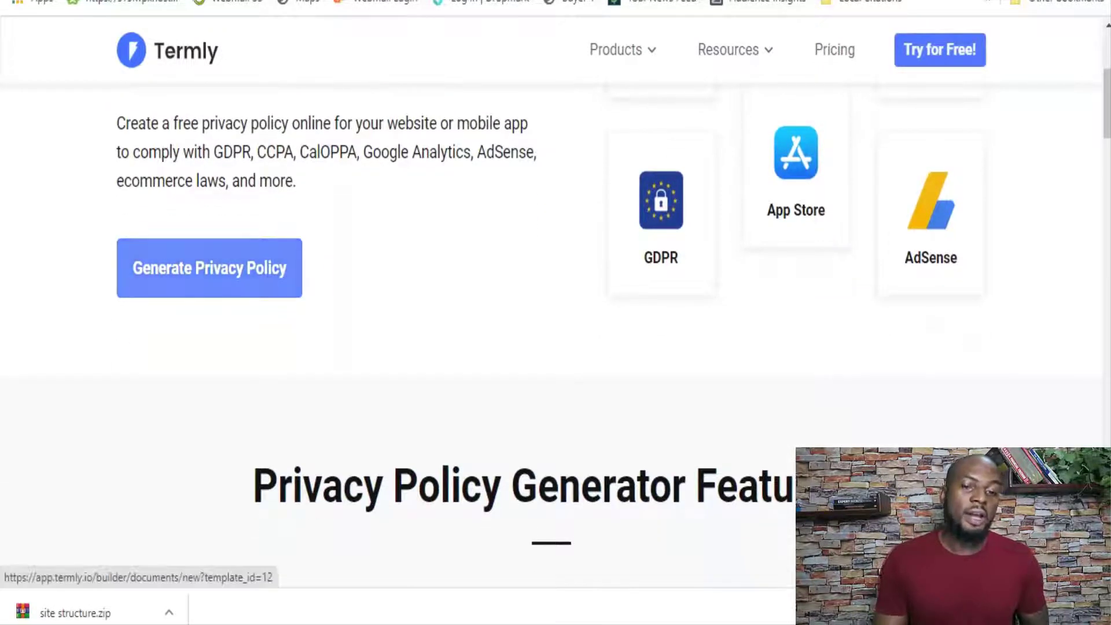
pyautogui.click(210, 268)
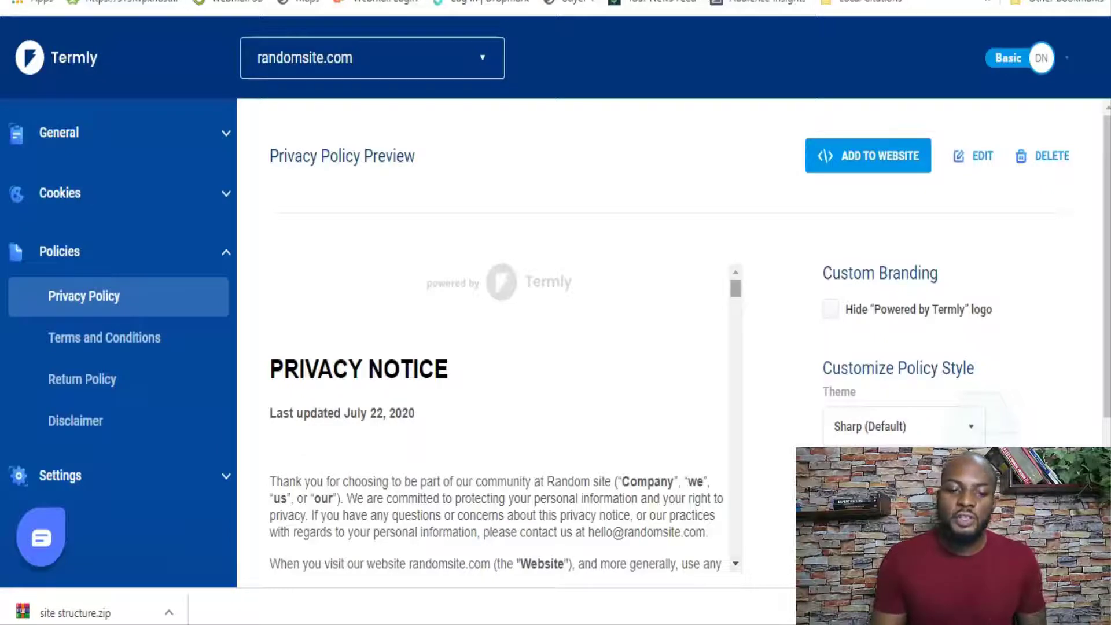
# Step: Look over the randomsite.com privacy notice preview in Termly and try selecting its text
pyautogui.scroll(-15, 497, 417)
pyautogui.hotkey('ctrl', 'a')
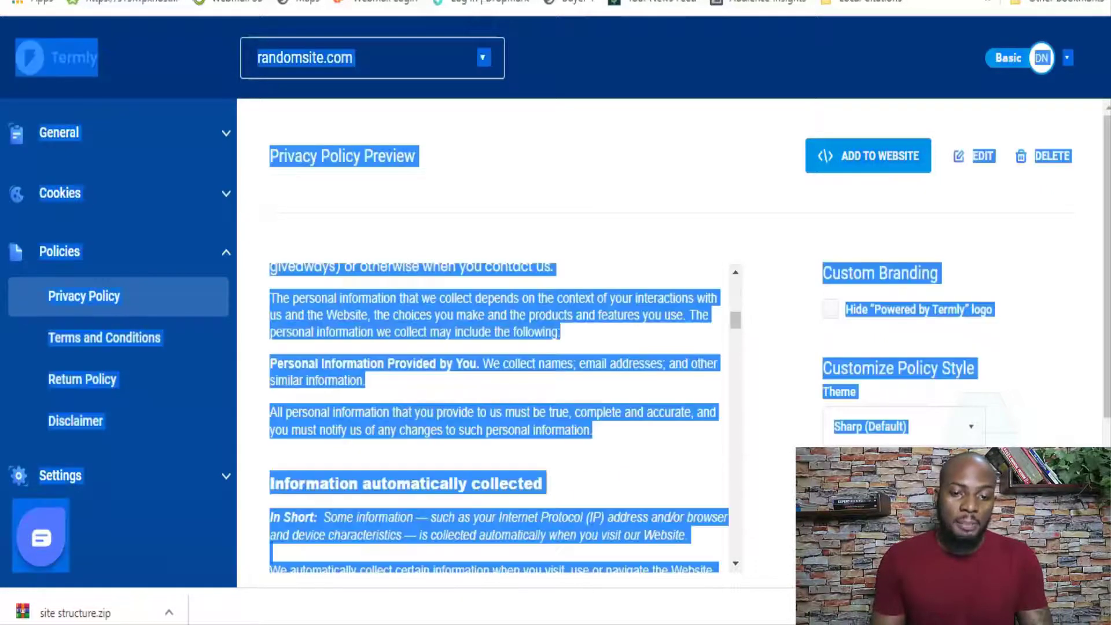
pyautogui.scroll(15, 497, 417)
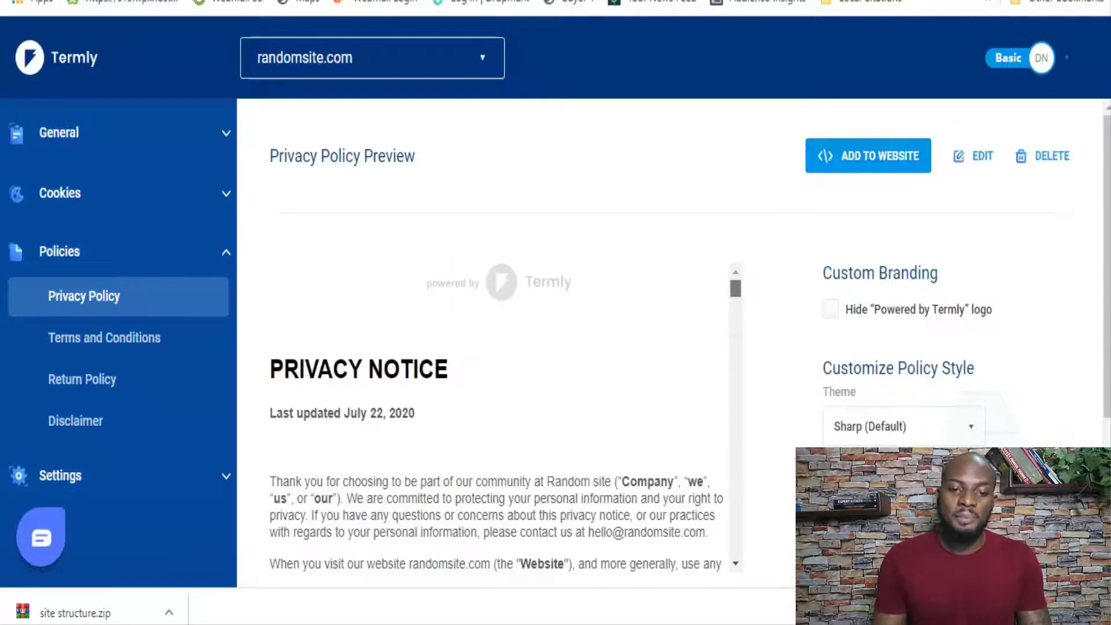
pyautogui.moveTo(695, 573); pyautogui.dragTo(272, 499)
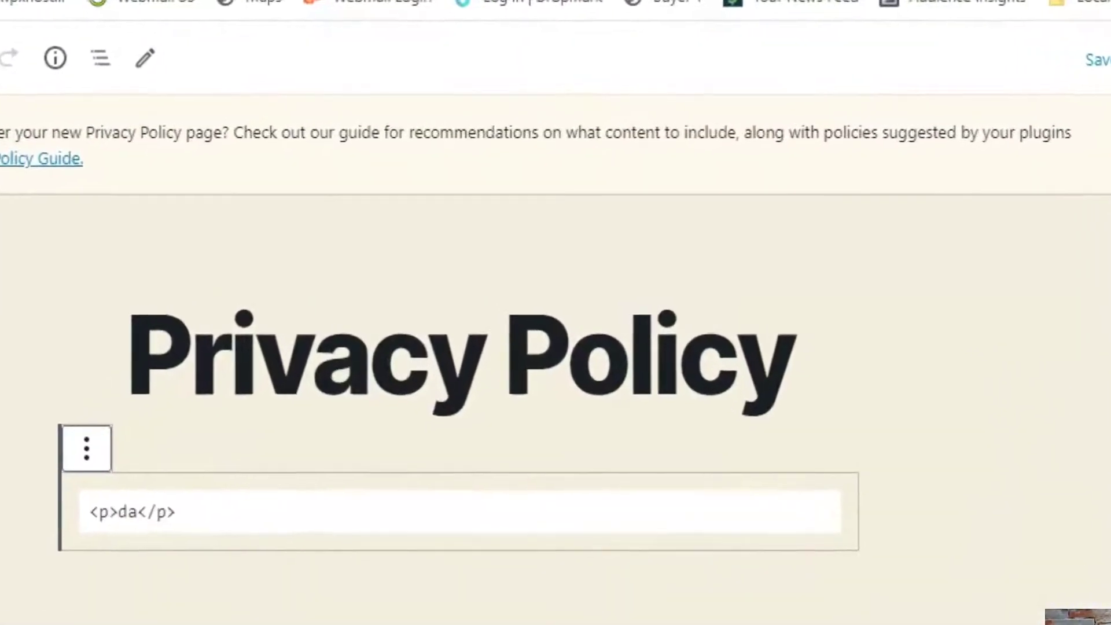
# Step: In the WordPress Privacy Policy page, switch the paragraph block to visual editing and back to HTML editing
pyautogui.click(102, 433)
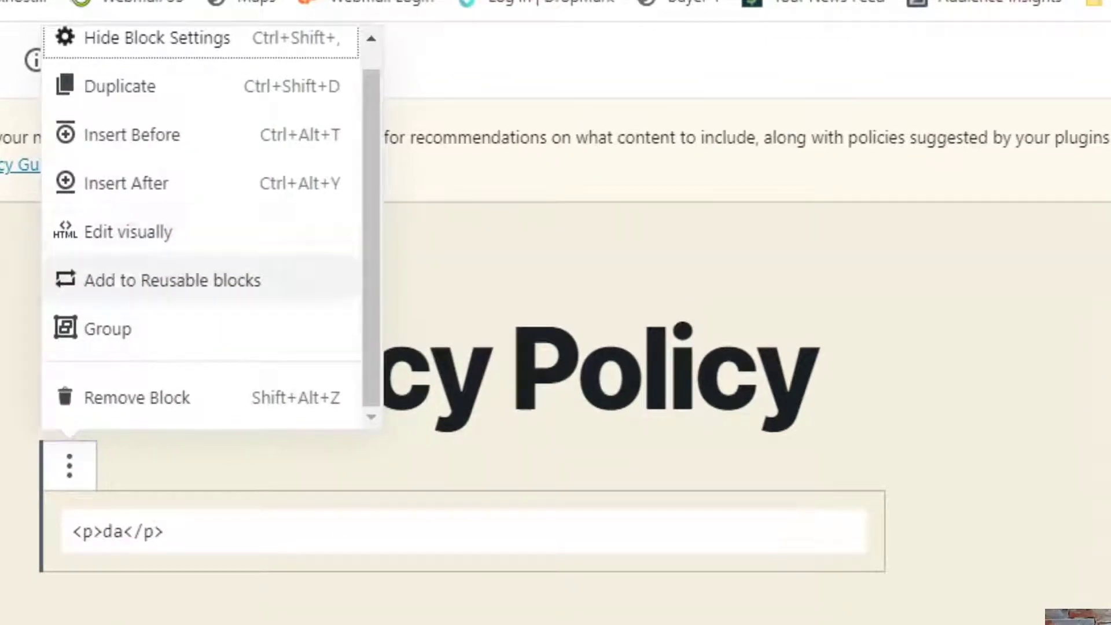
pyautogui.click(129, 232)
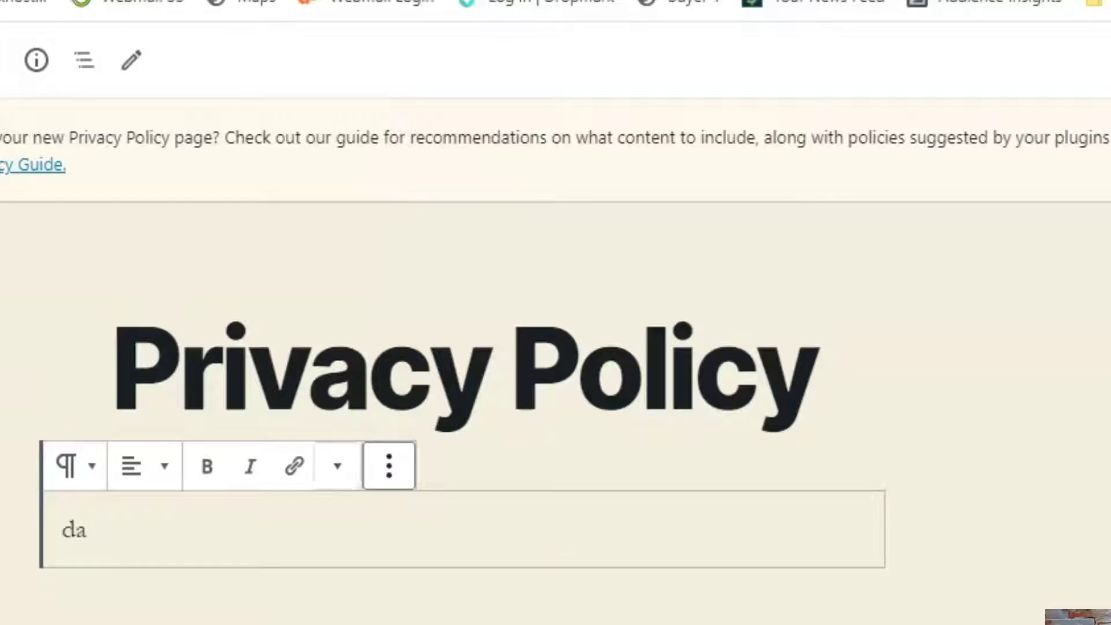
pyautogui.click(389, 465)
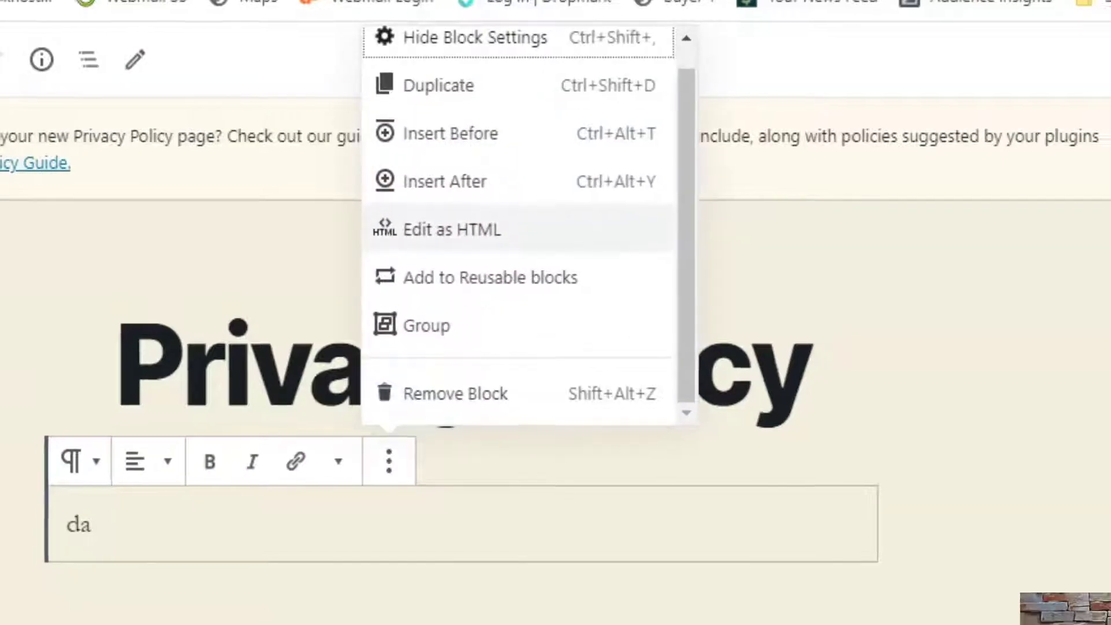
pyautogui.click(452, 231)
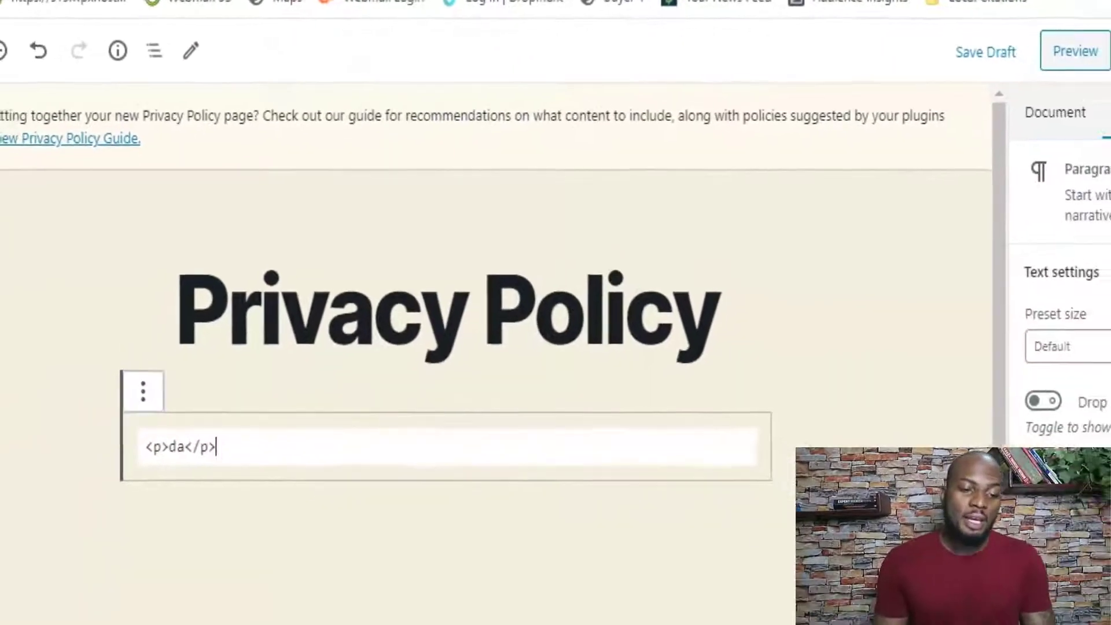
# Step: Replace the paragraph block's HTML with the copied Termly policy code and convert the content to custom HTML
pyautogui.hotkey('ctrl', 'a')
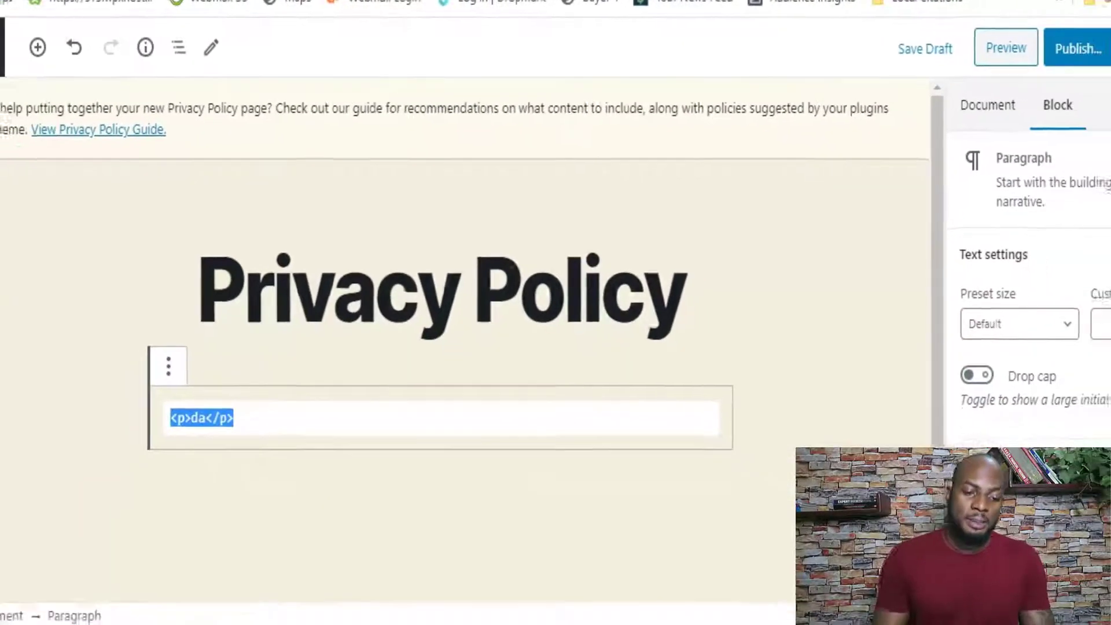
pyautogui.hotkey('ctrl', 'v')
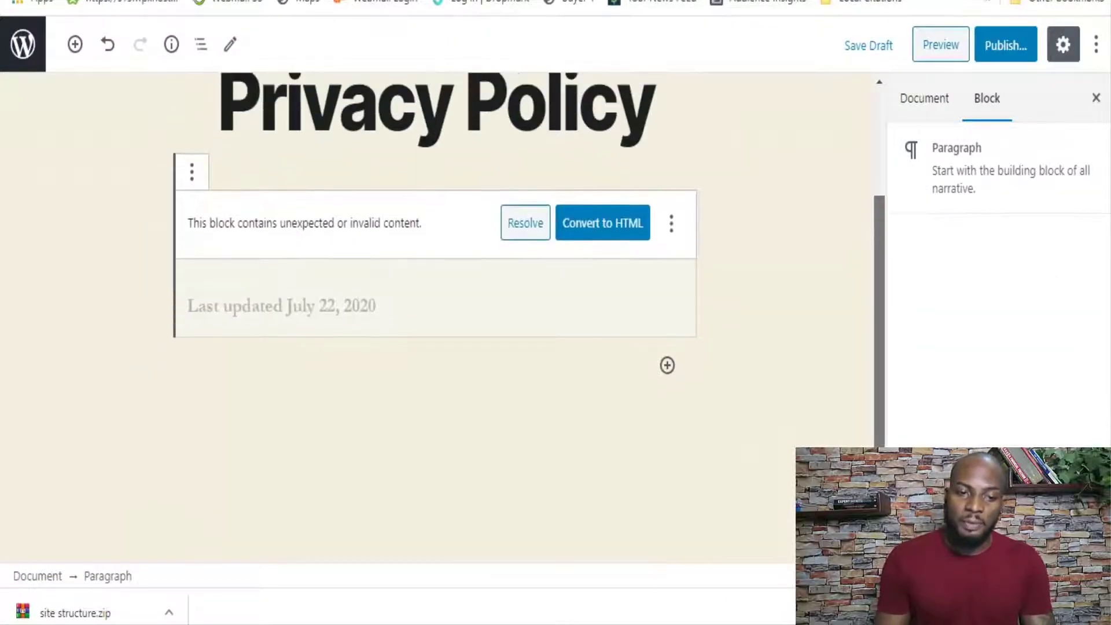
pyautogui.click(504, 176)
pyautogui.scroll(-15, 741, 330)
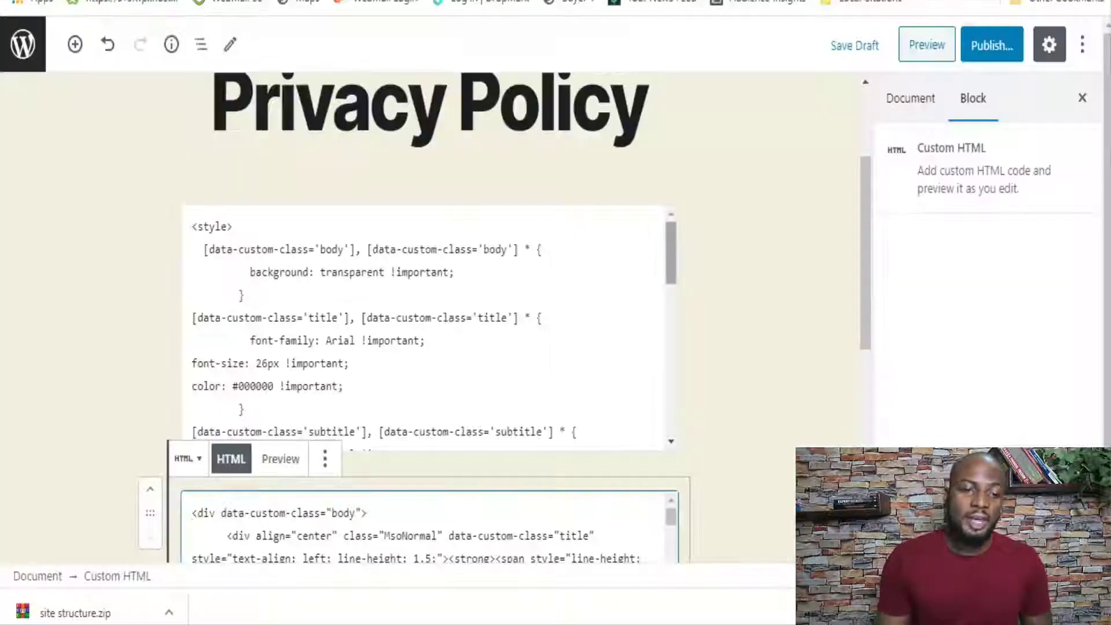
# Step: Remove the first custom HTML block, which holds the style rules above the policy code
pyautogui.click(429, 324)
pyautogui.click(325, 172)
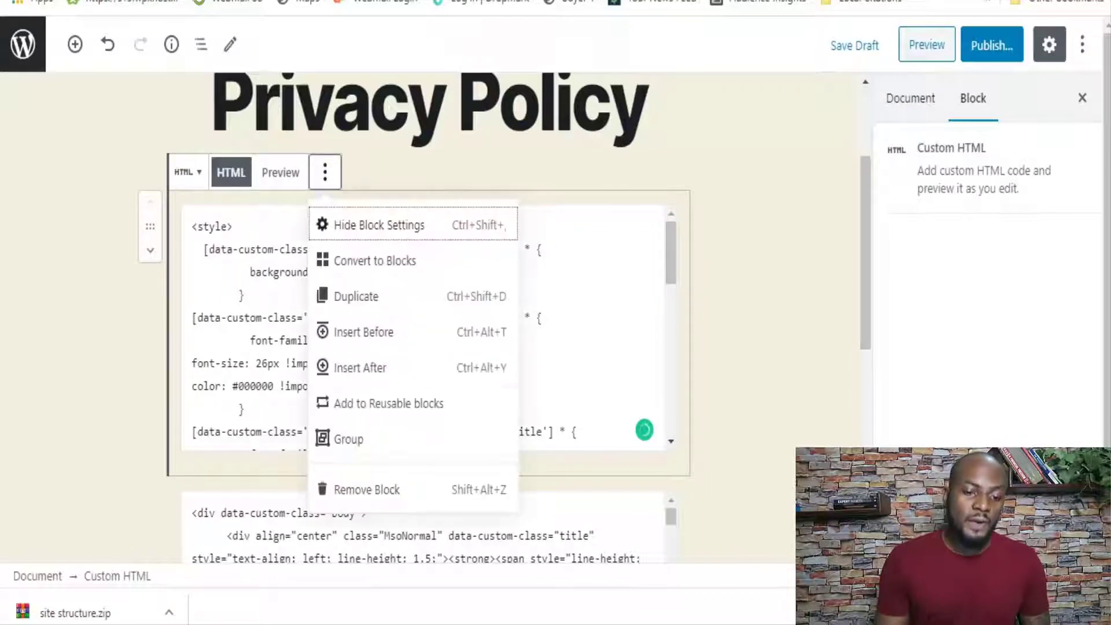
pyautogui.click(347, 488)
# Step: Preview the remaining custom HTML block and read the privacy notice through to its end
pyautogui.click(287, 171)
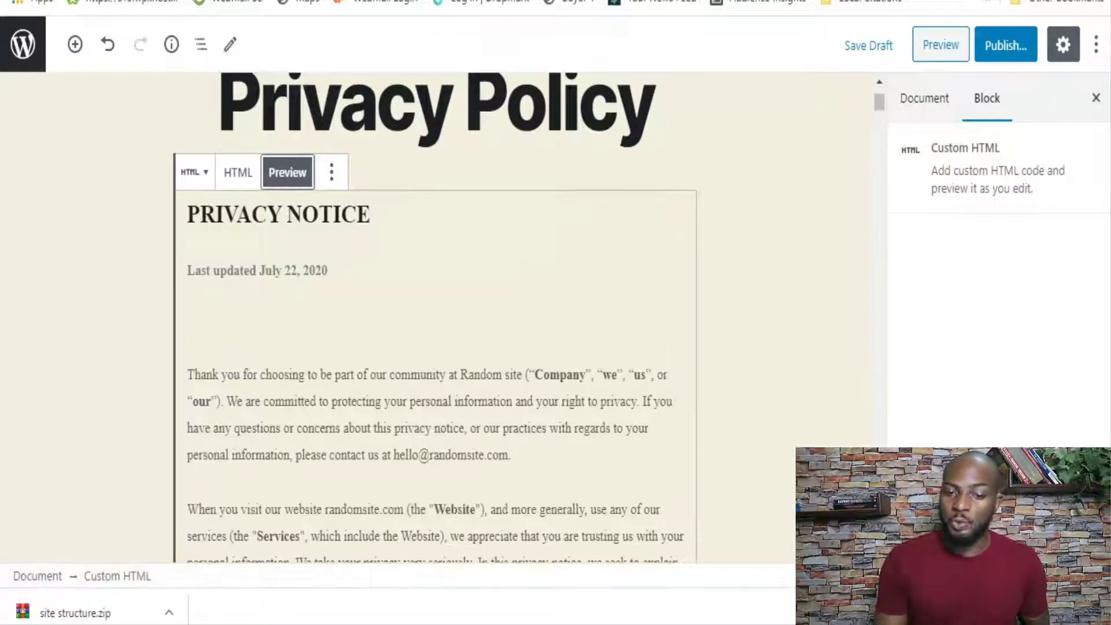
pyautogui.scroll(-5, 434, 318)
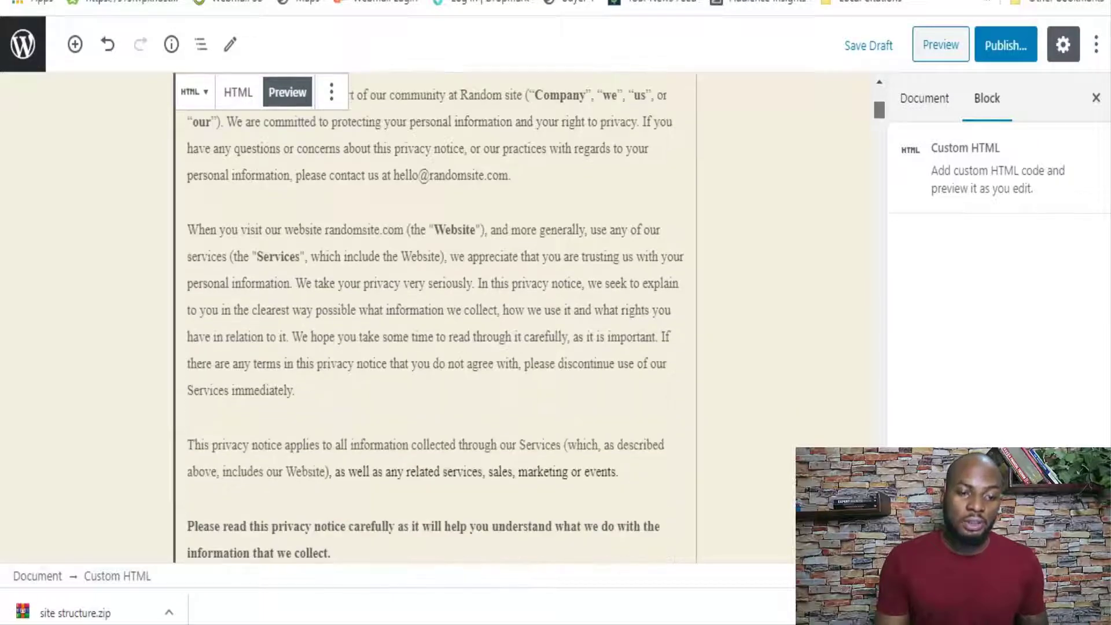
pyautogui.scroll(-9, 434, 318)
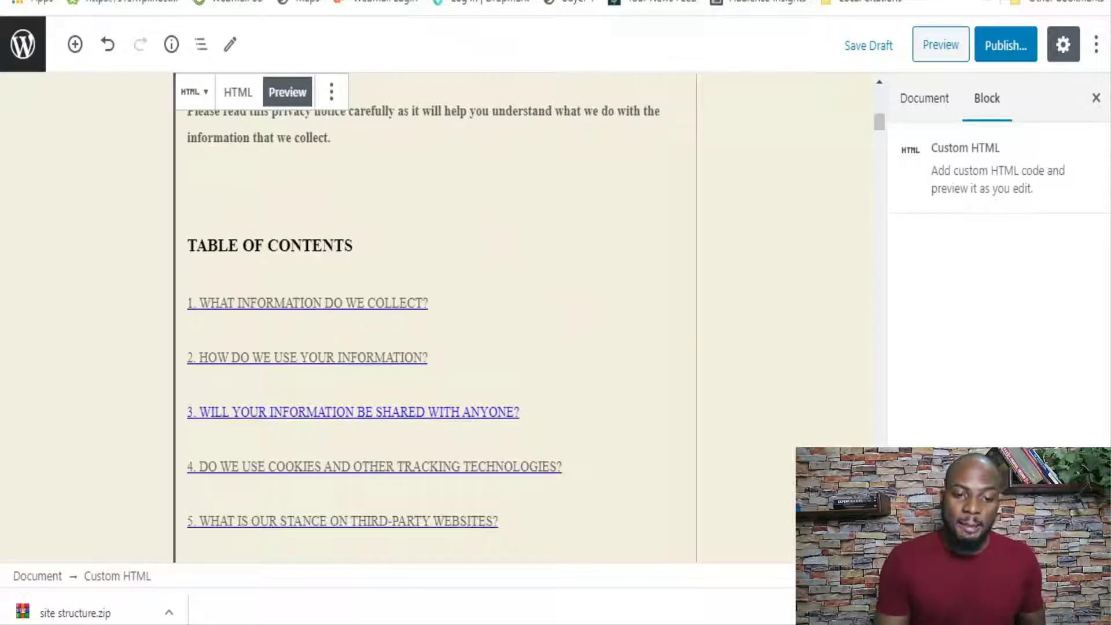
pyautogui.scroll(-15, 434, 319)
pyautogui.scroll(-10, 434, 319)
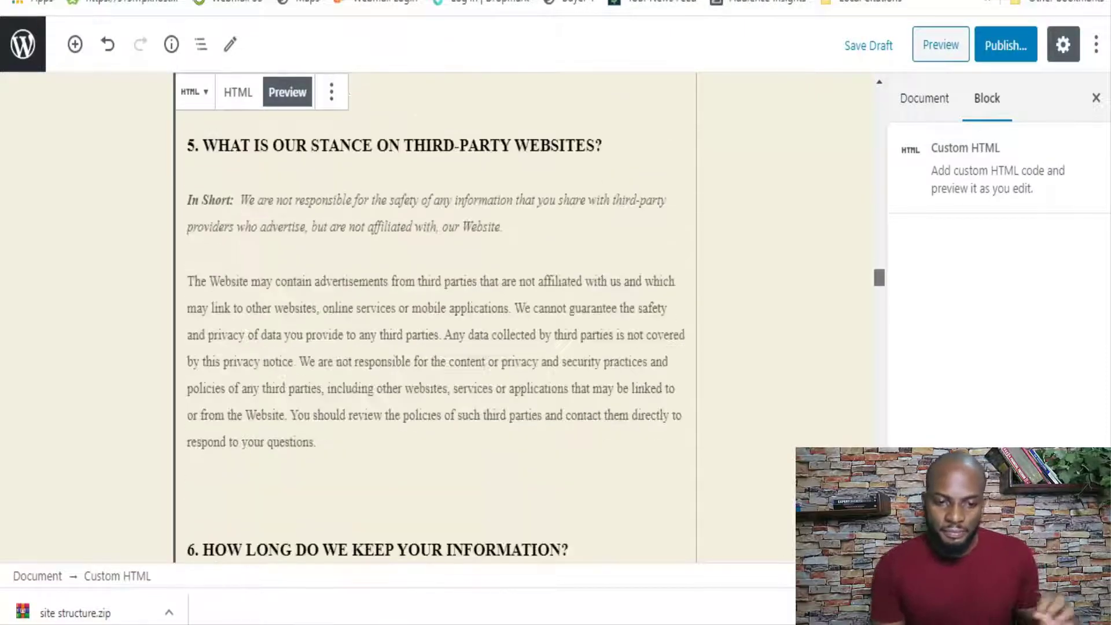
pyautogui.scroll(-9, 434, 318)
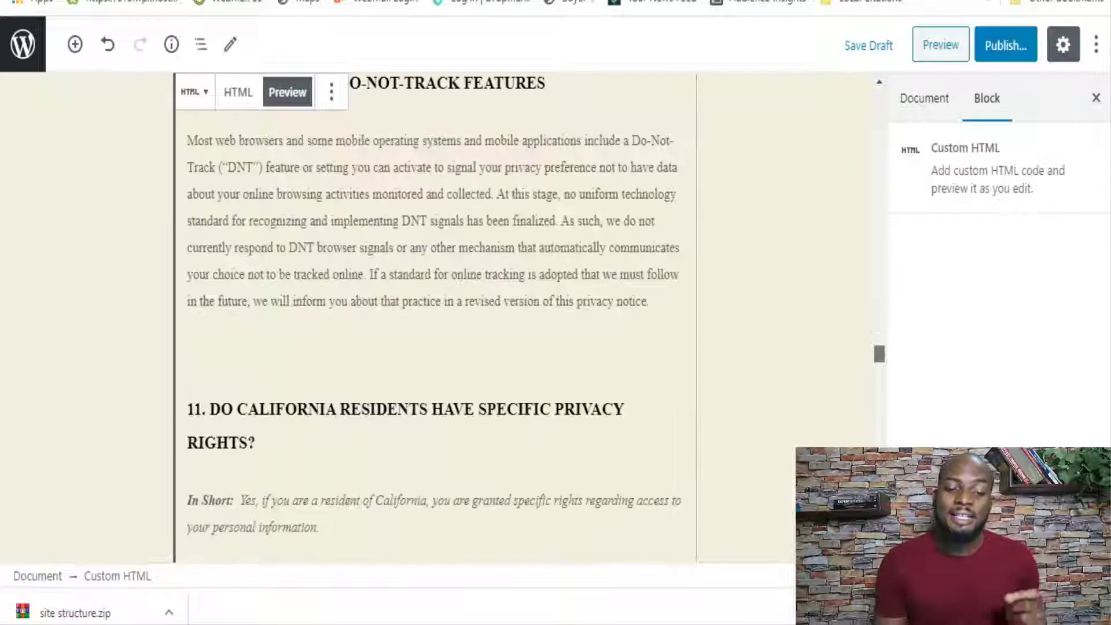
pyautogui.scroll(-10, 434, 319)
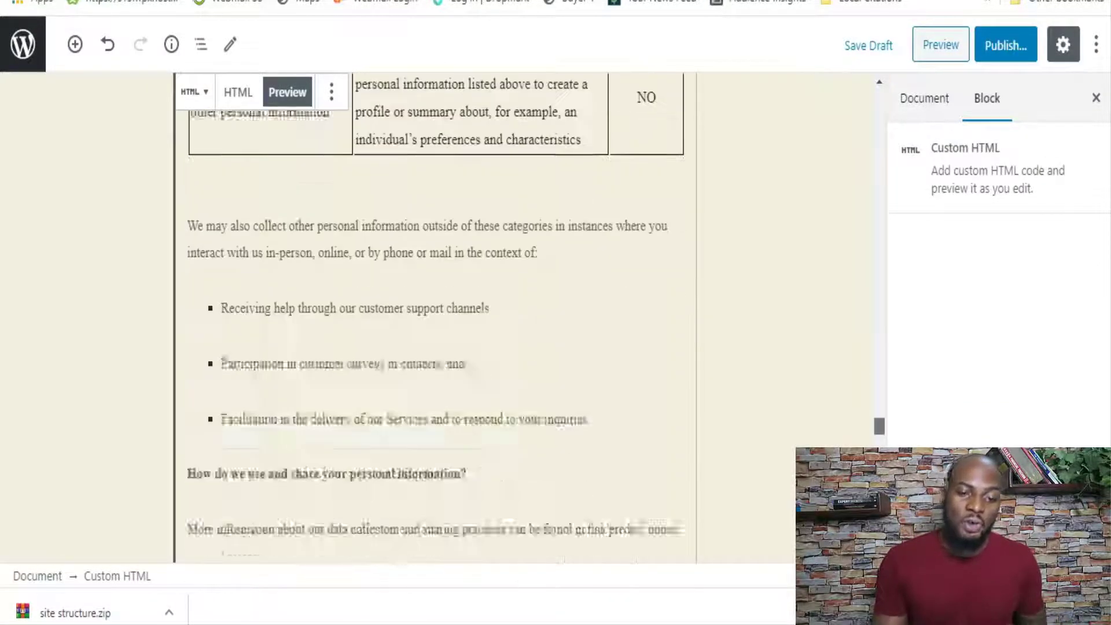
pyautogui.scroll(-12, 434, 318)
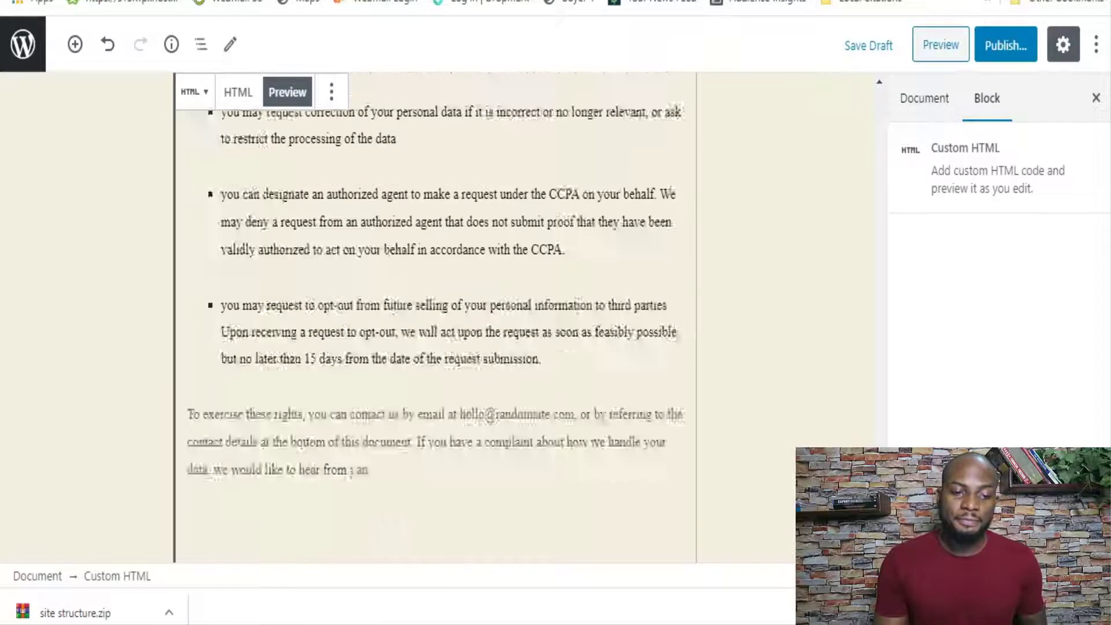
pyautogui.scroll(-1, 434, 318)
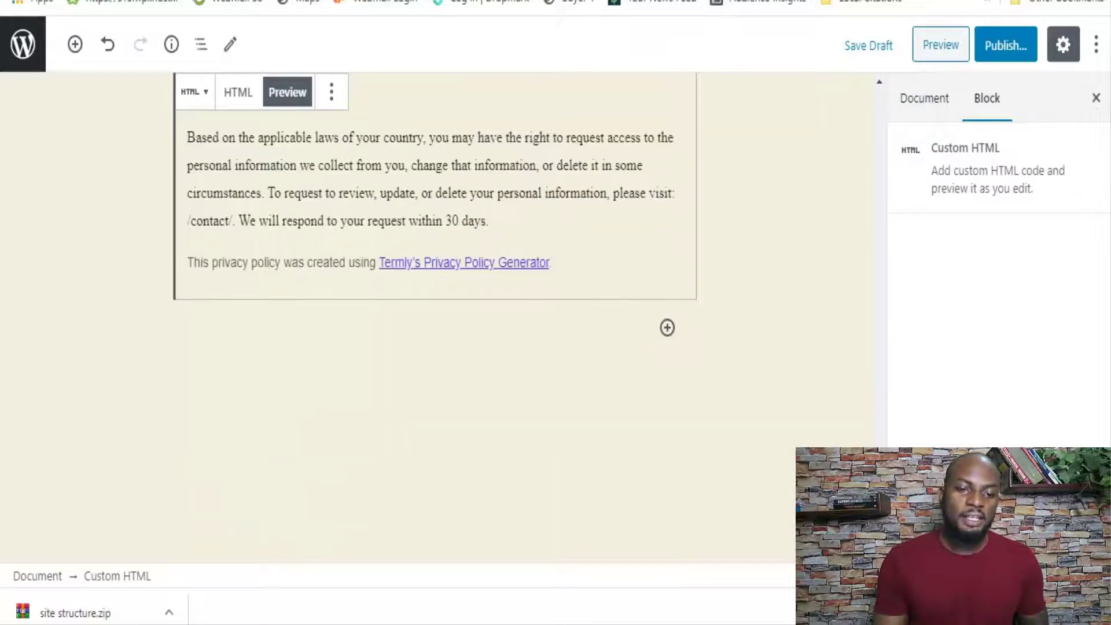
# Step: Delete the closing Termly attribution div, with the closing tags around it, from the end of the custom HTML block's code
pyautogui.doubleClick(267, 262)
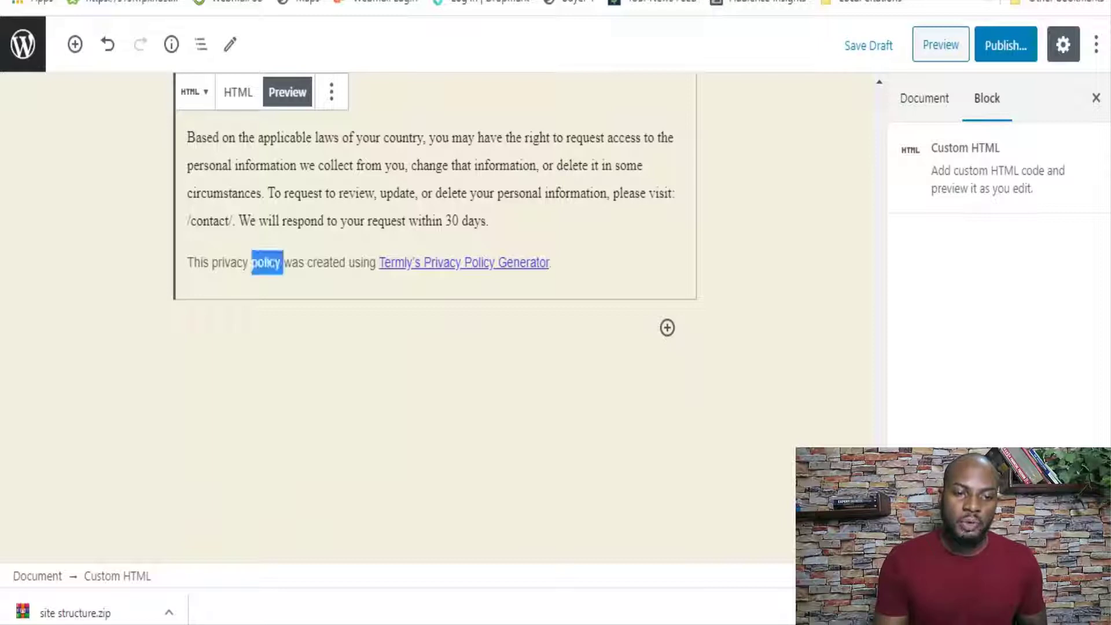
pyautogui.tripleClick(267, 262)
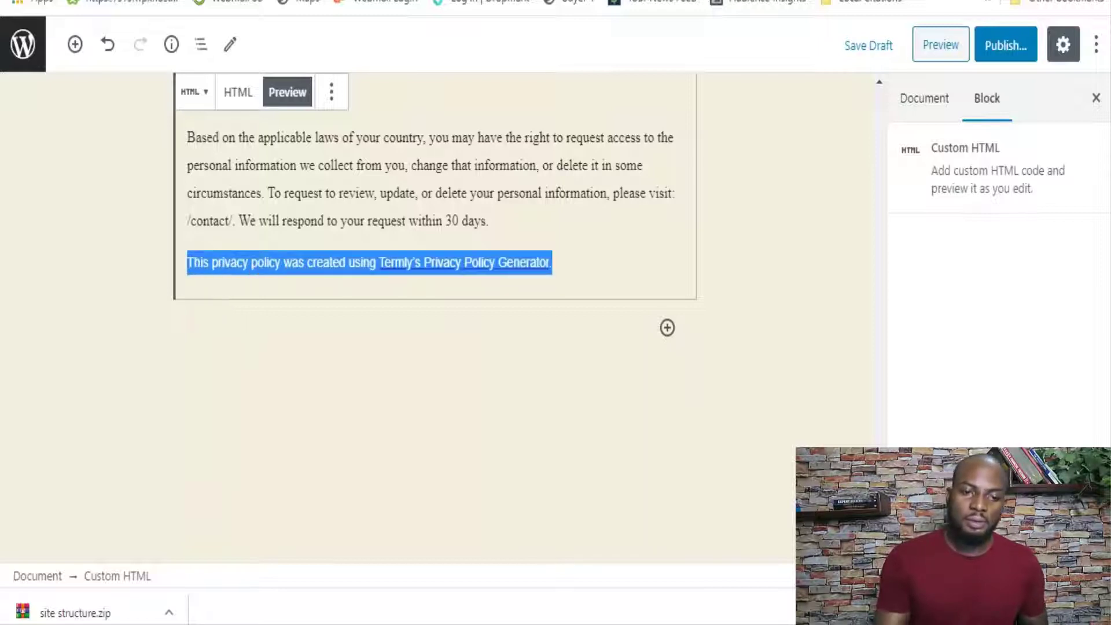
pyautogui.click(238, 92)
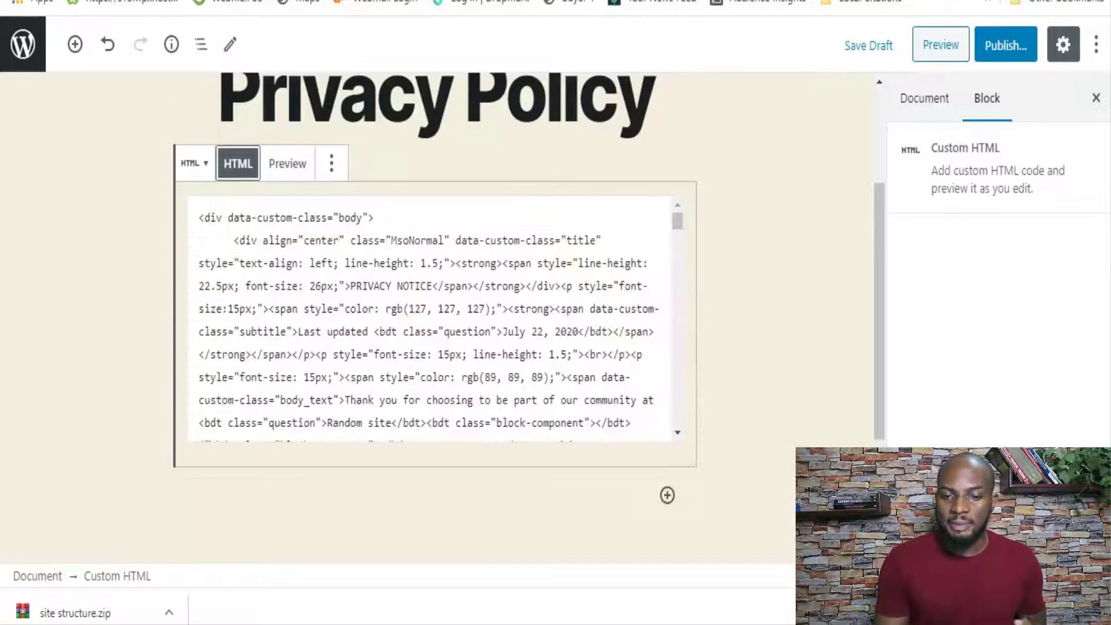
pyautogui.moveTo(677, 221); pyautogui.dragTo(677, 415)
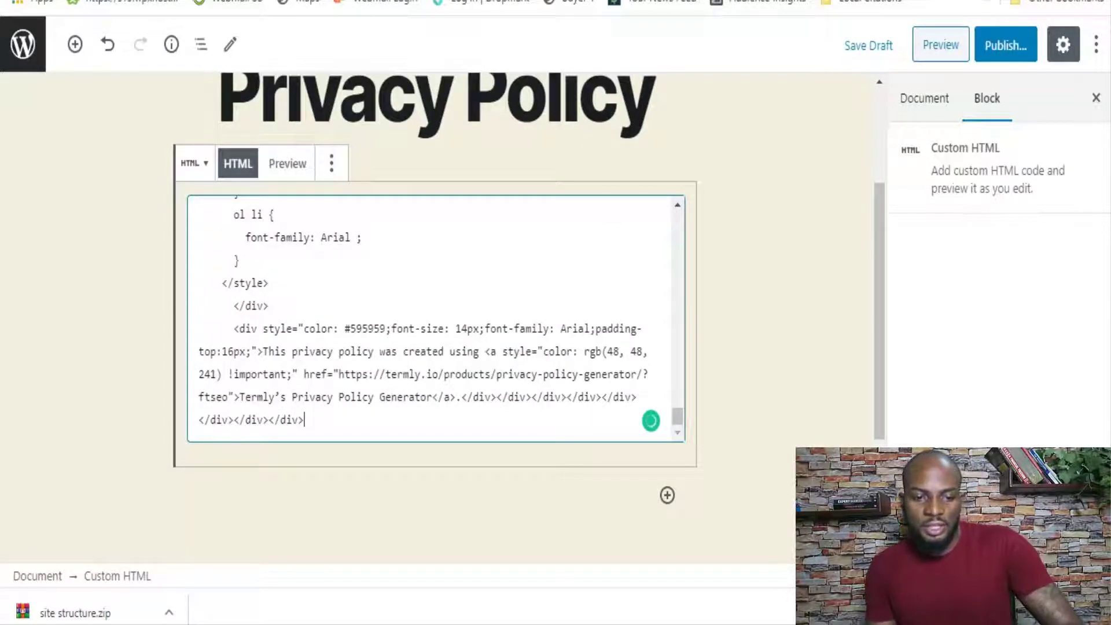
pyautogui.hotkey('shift', 'Up')
pyautogui.hotkey('shift', 'Up')
pyautogui.hotkey('shift', 'Up')
pyautogui.hotkey('shift', 'Left')
pyautogui.hotkey('shift', 'Left')
pyautogui.hotkey('shift', 'Left')
pyautogui.hotkey('shift', 'Left')
pyautogui.hotkey('shift', 'Left')
pyautogui.hotkey('shift', 'Left')
pyautogui.hotkey('shift', 'Left')
pyautogui.hotkey('shift', 'Left')
pyautogui.hotkey('shift', 'Left')
pyautogui.hotkey('shift', 'Left')
pyautogui.hotkey('shift', 'Left')
pyautogui.hotkey('shift', 'Left')
pyautogui.hotkey('shift', 'Left')
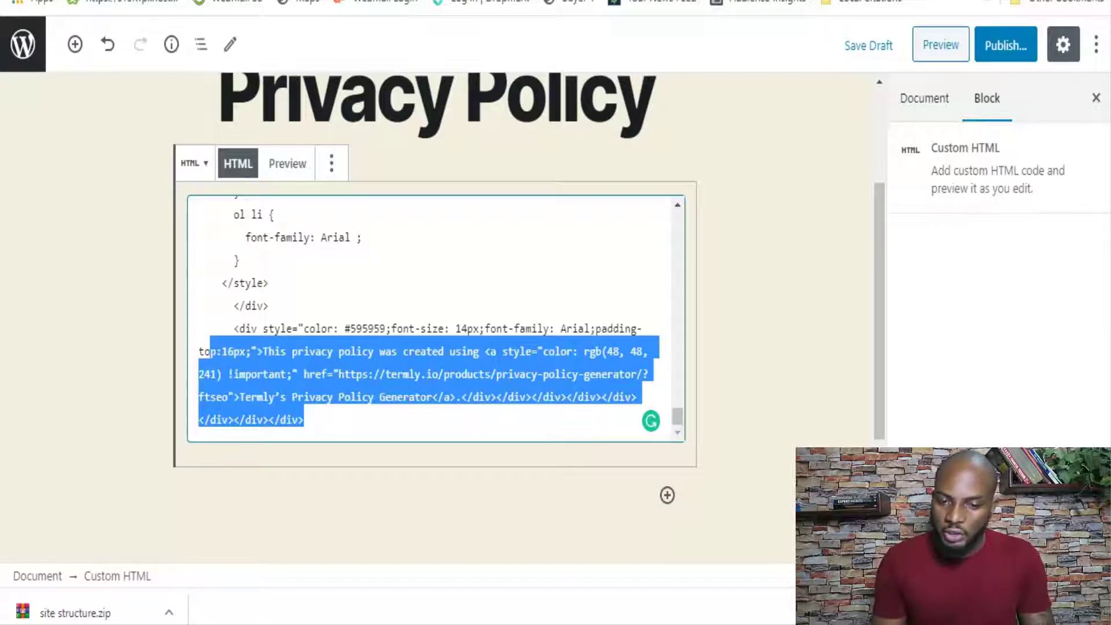
pyautogui.hotkey('shift', 'Left')
pyautogui.hotkey('shift', 'Left')
pyautogui.hotkey('shift', 'Up')
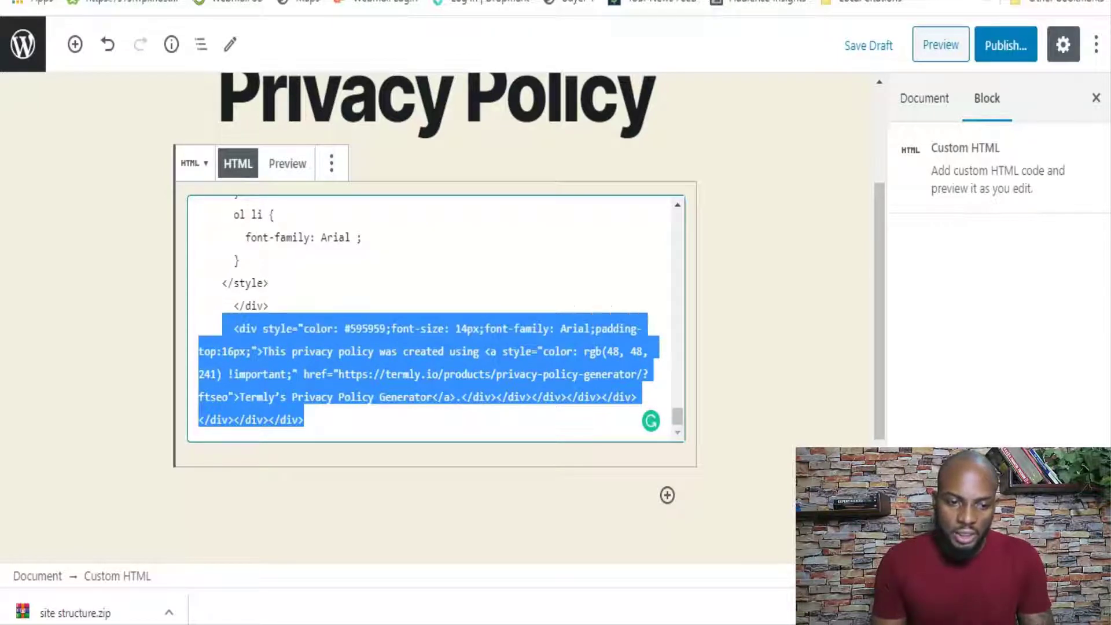
pyautogui.hotkey('shift', 'Up')
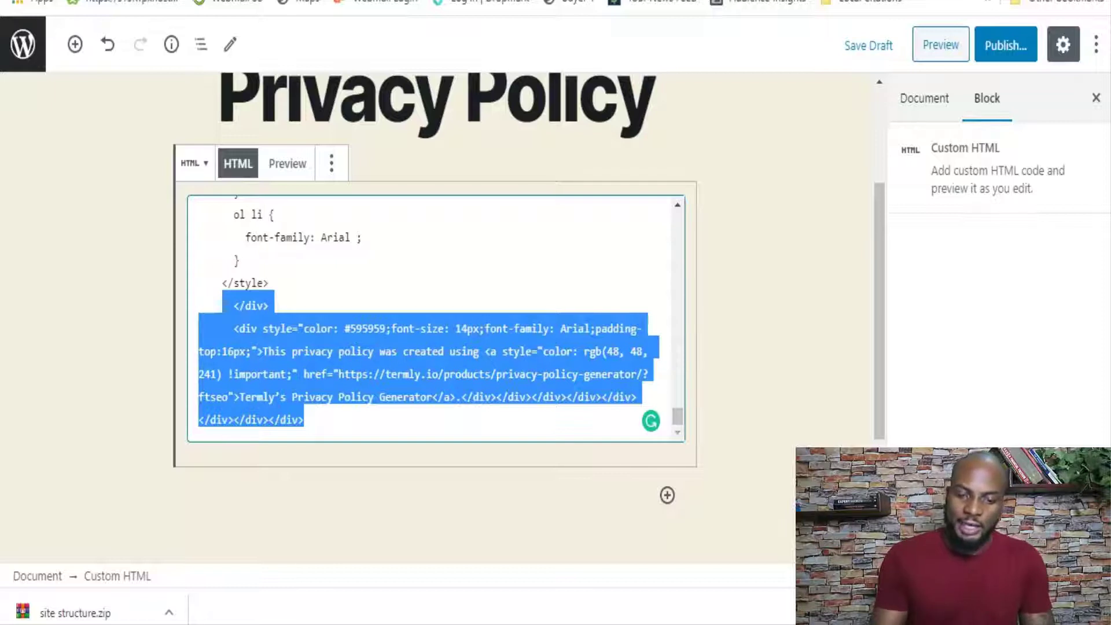
pyautogui.press('BackSpace')
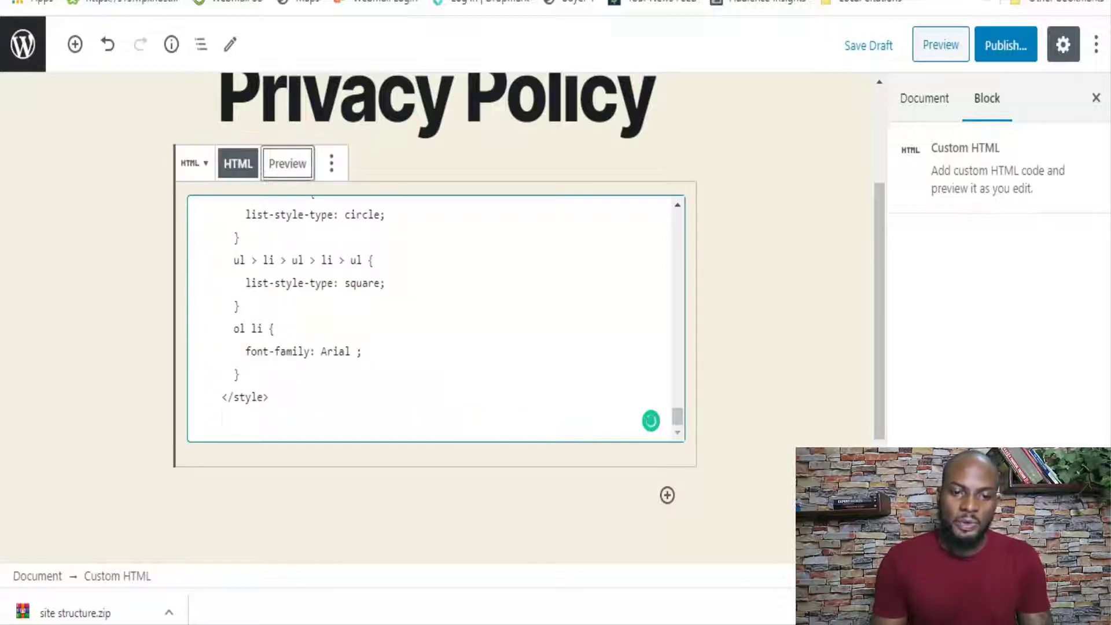
# Step: Preview the edited custom HTML block through to its end and save the Privacy Policy page
pyautogui.click(288, 163)
pyautogui.scroll(-15, 471, 226)
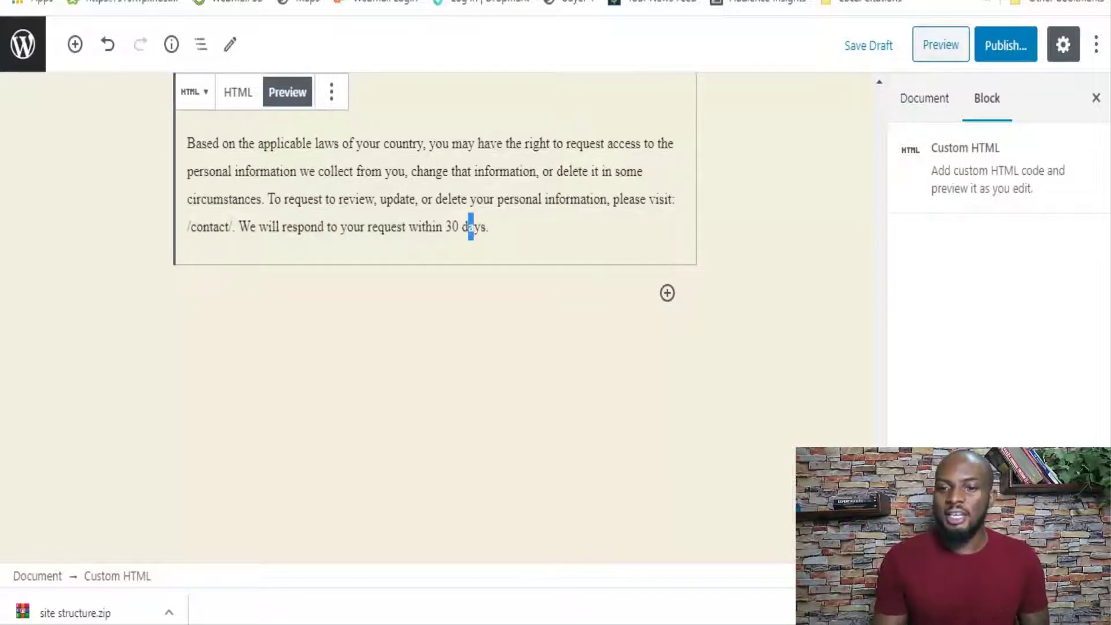
pyautogui.hotkey('ctrl', 's')
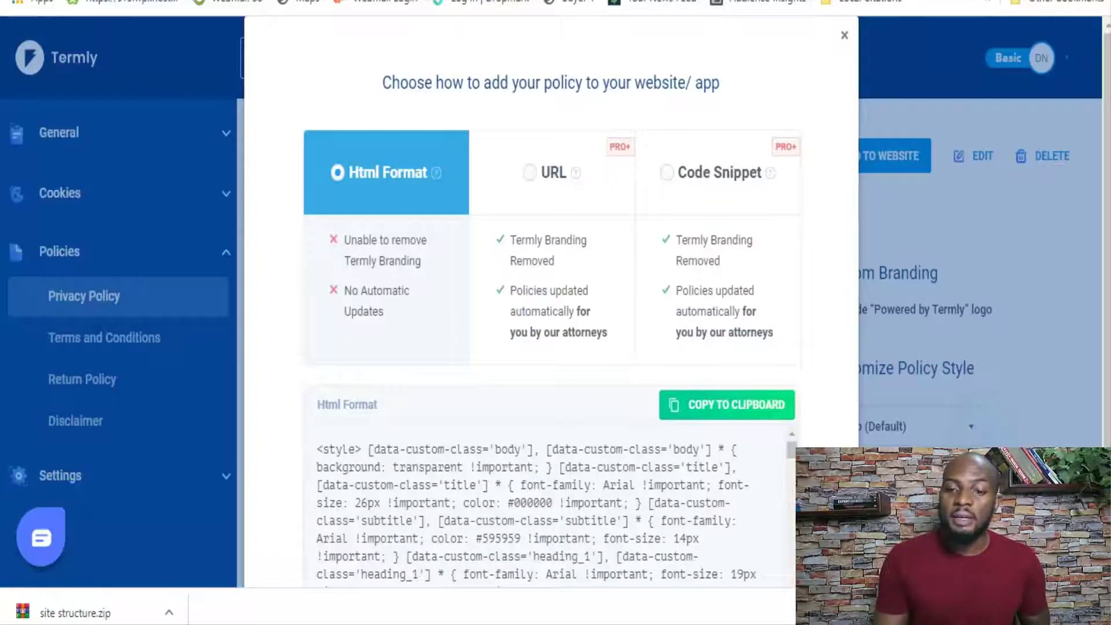
# Step: Switch to Termly, close the policy export dialog and look at the Terms and Conditions and Disclaimer creation pages
pyautogui.press('Escape')
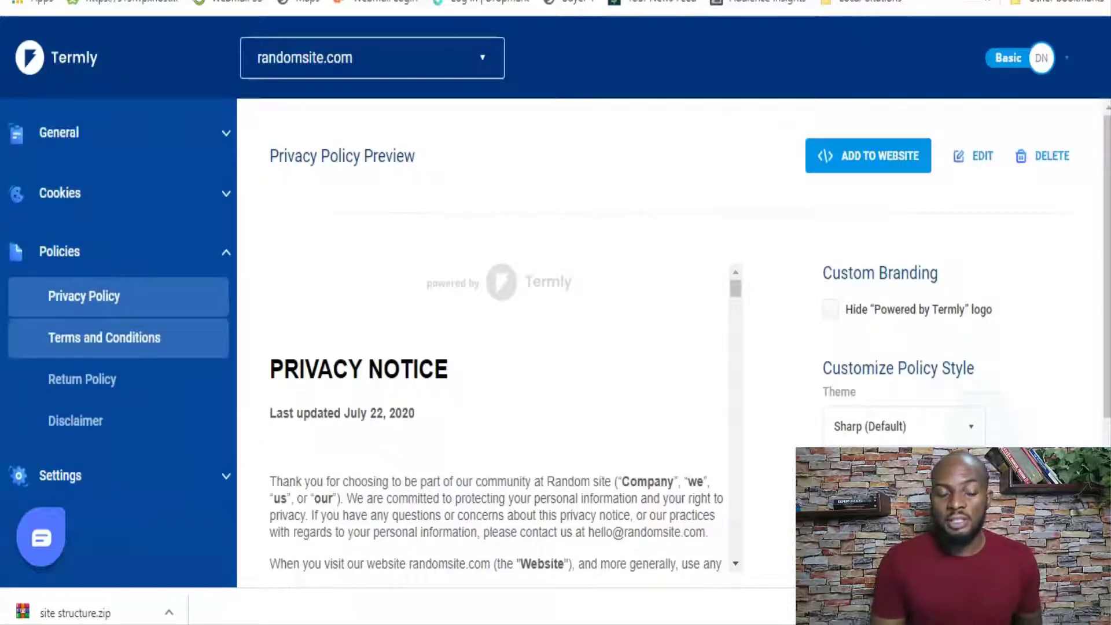
pyautogui.click(104, 338)
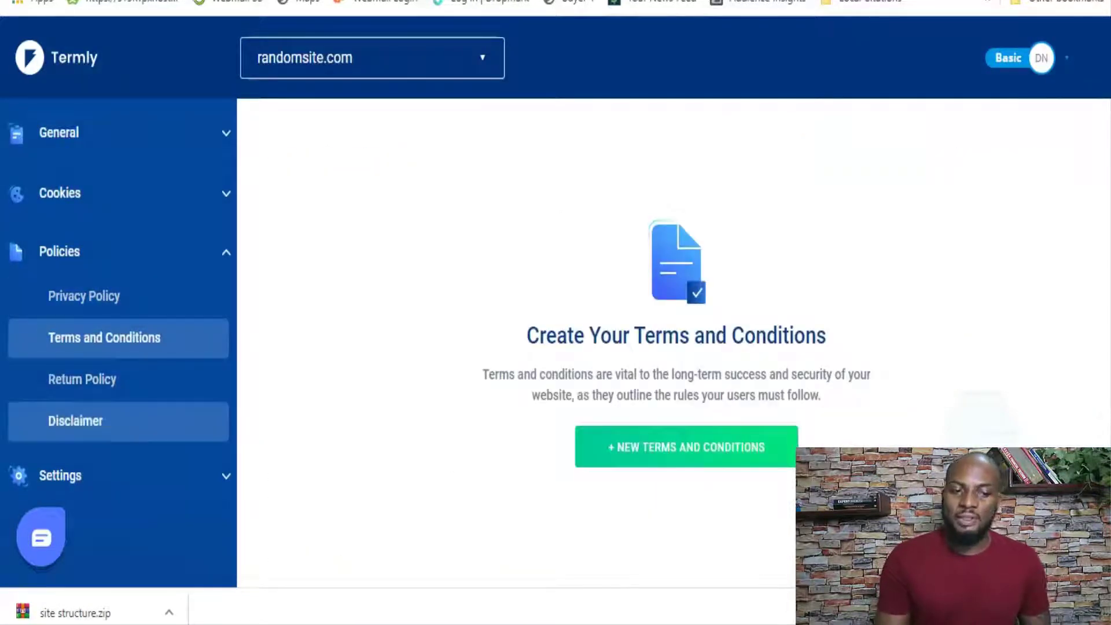
pyautogui.click(75, 421)
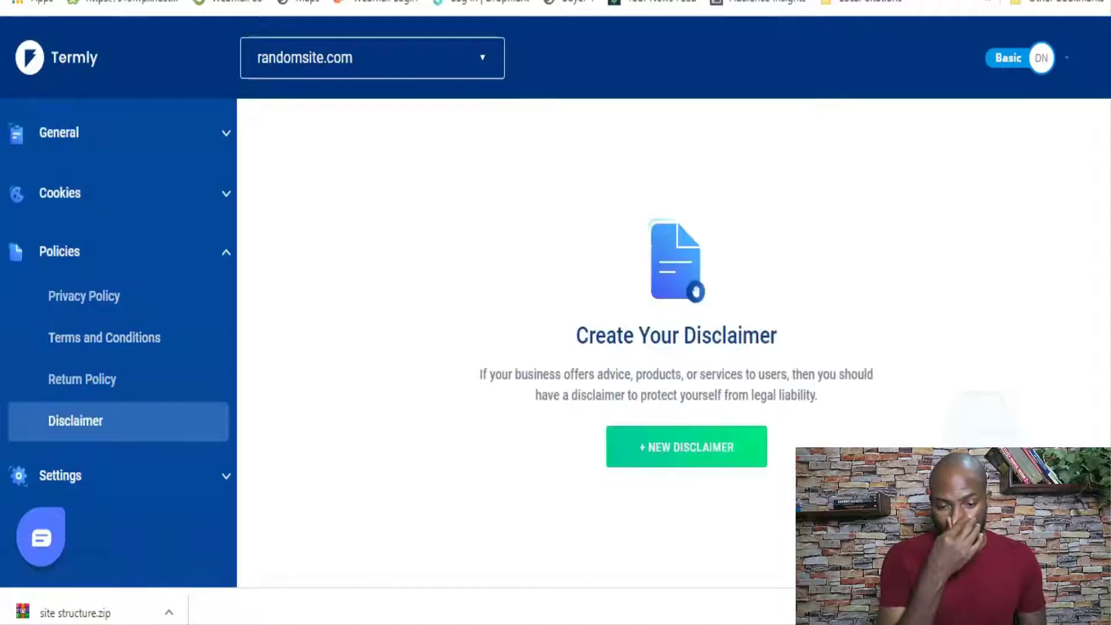
pyautogui.moveTo(565, 374); pyautogui.dragTo(799, 395)
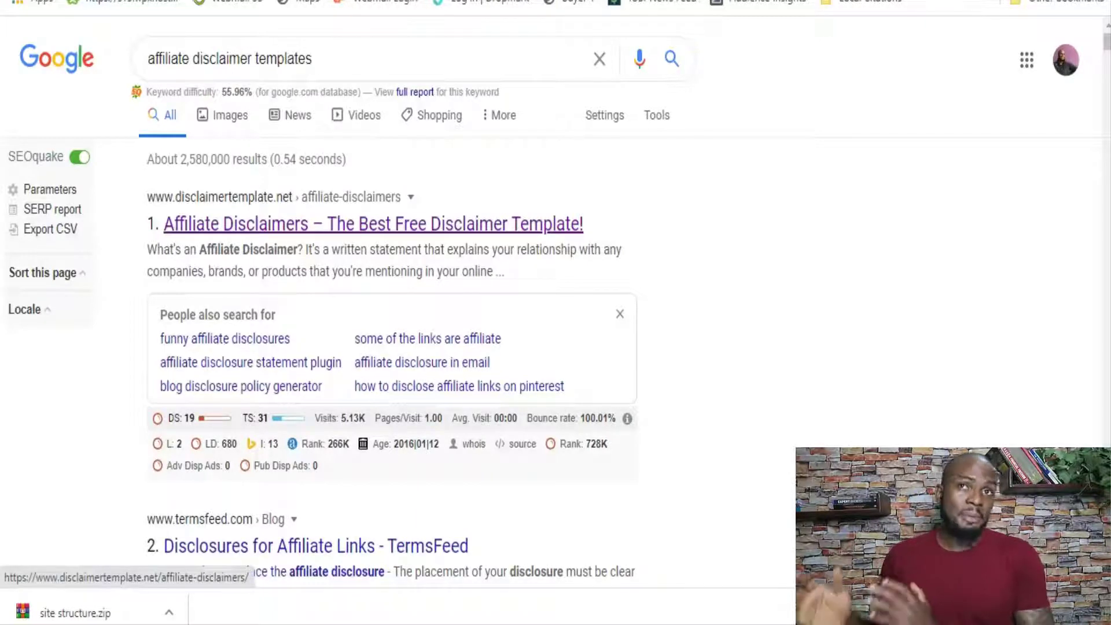
# Step: Open the disclaimertemplate.net affiliate disclaimer result, trim the generated disclaimer HTML to end after the consent paragraph and copy all of it
pyautogui.click(373, 224)
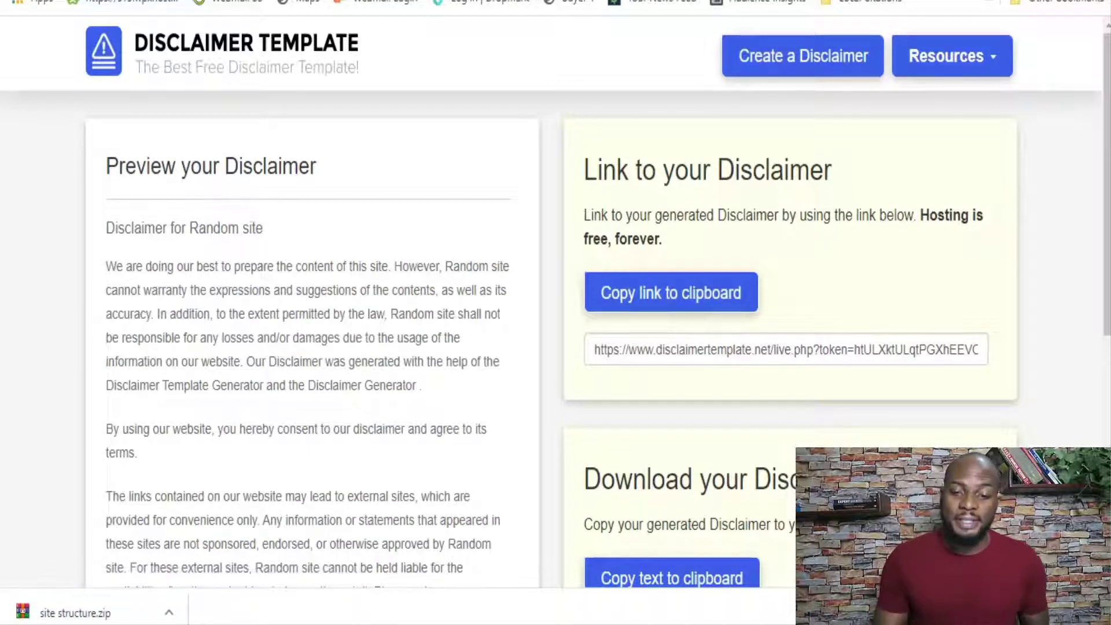
pyautogui.scroll(-6, 555, 312)
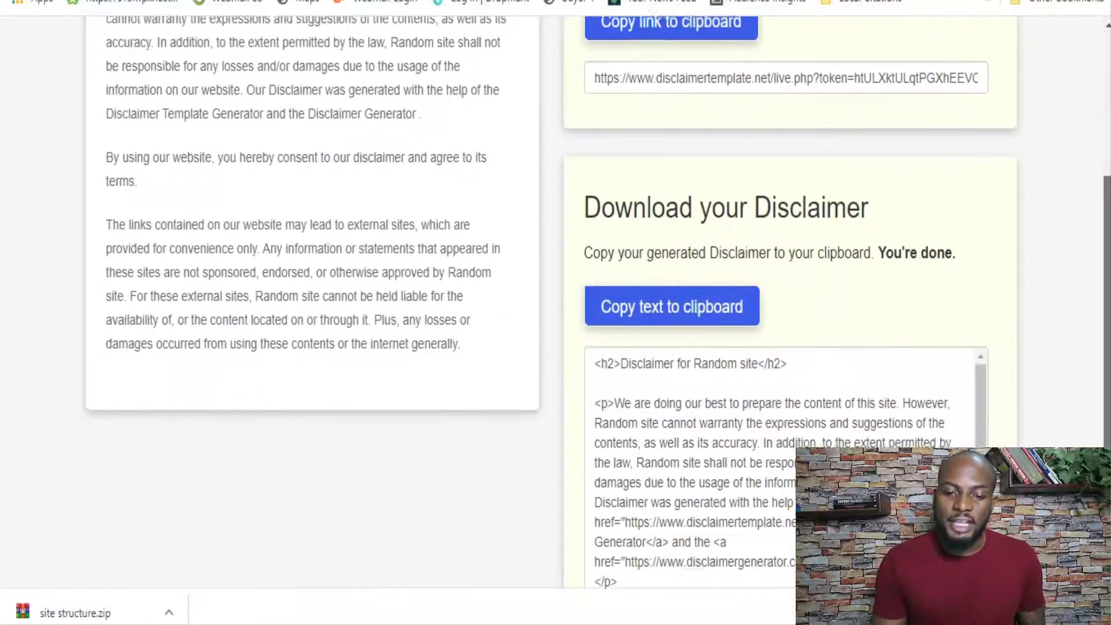
pyautogui.moveTo(622, 329); pyautogui.dragTo(763, 388)
pyautogui.click(763, 388)
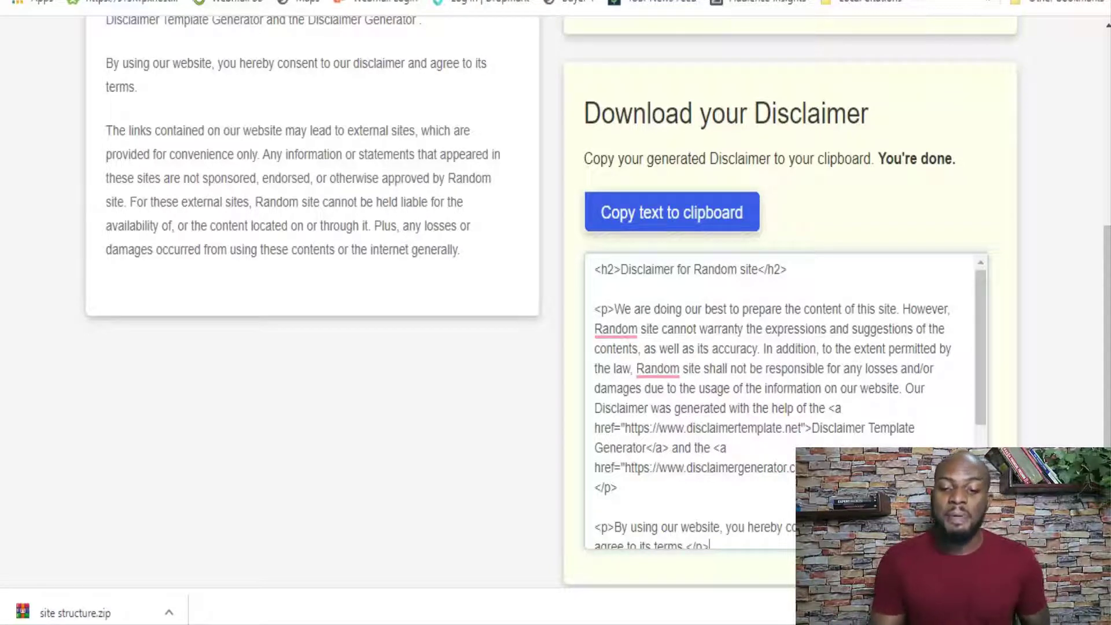
pyautogui.hotkey('ctrl', 'a')
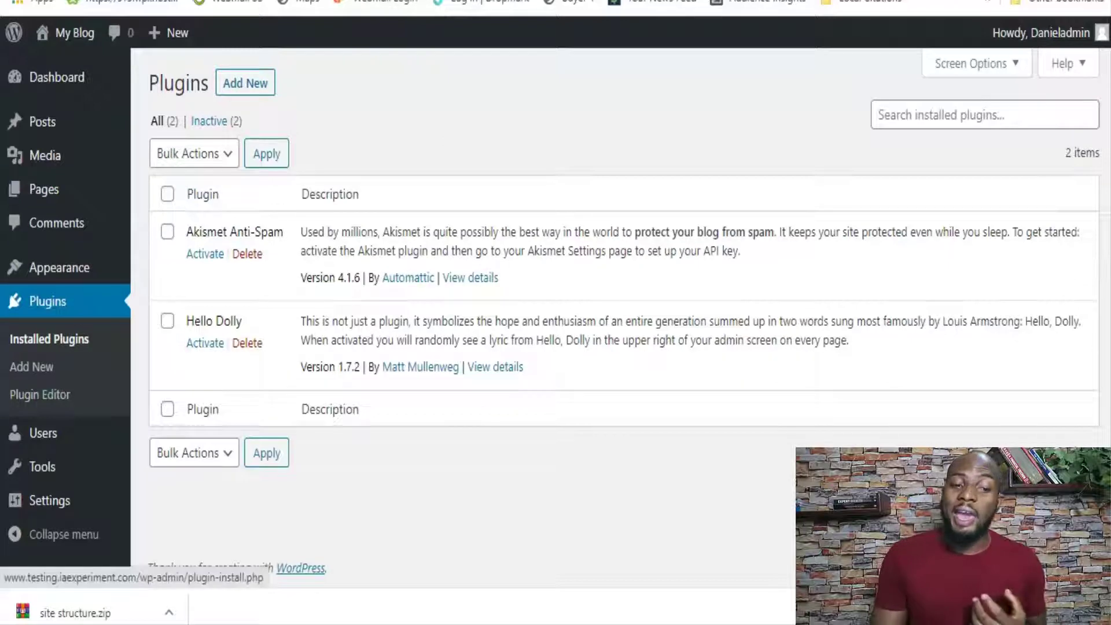
# Step: In WordPress, search the plugin directory for "ad", install and activate Ad Inserter, and open its settings
pyautogui.click(245, 83)
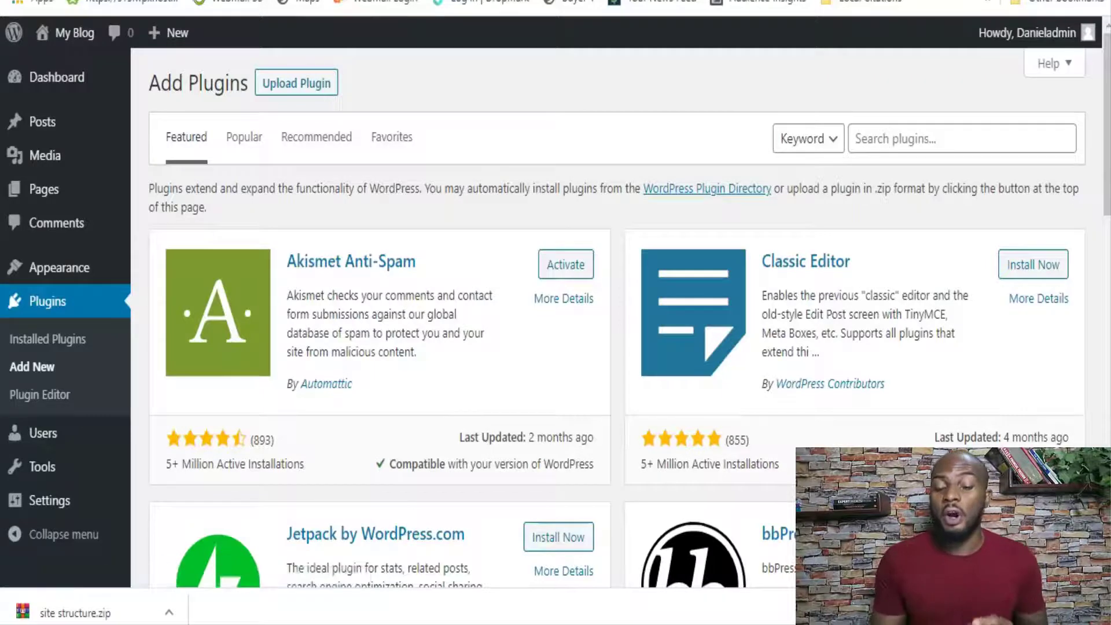
pyautogui.click(926, 138)
pyautogui.write('ad')
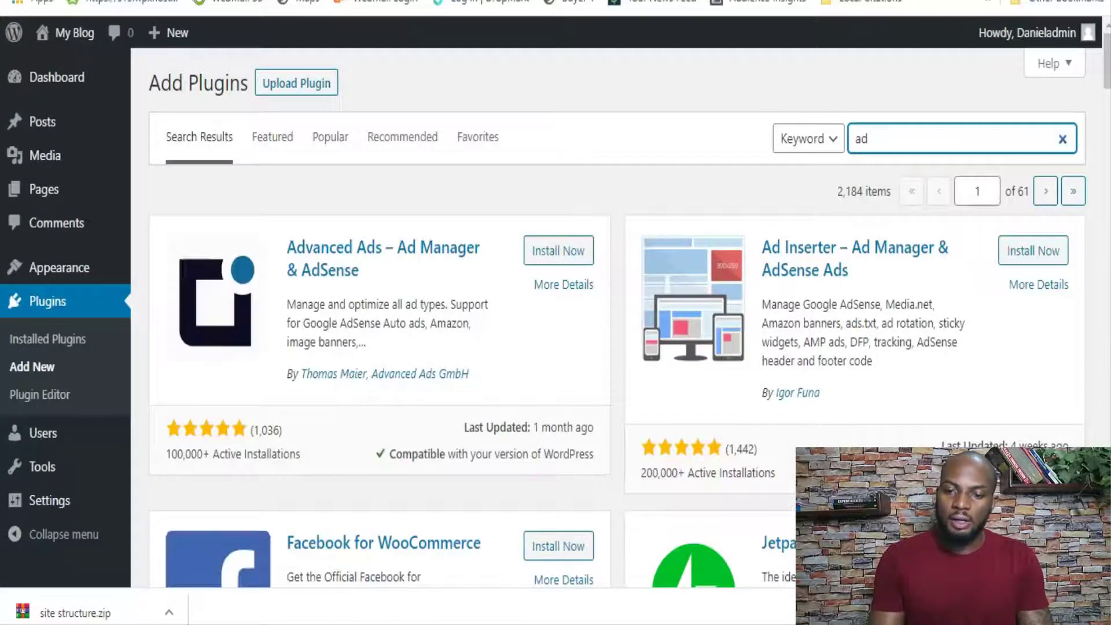
pyautogui.click(1033, 251)
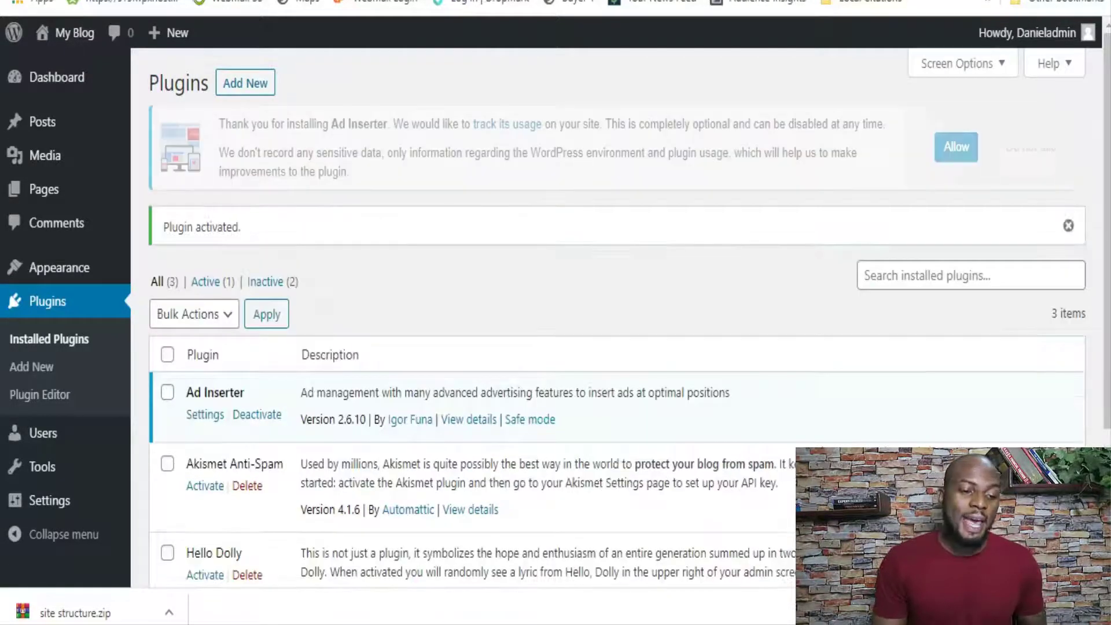
pyautogui.moveTo(50, 500)
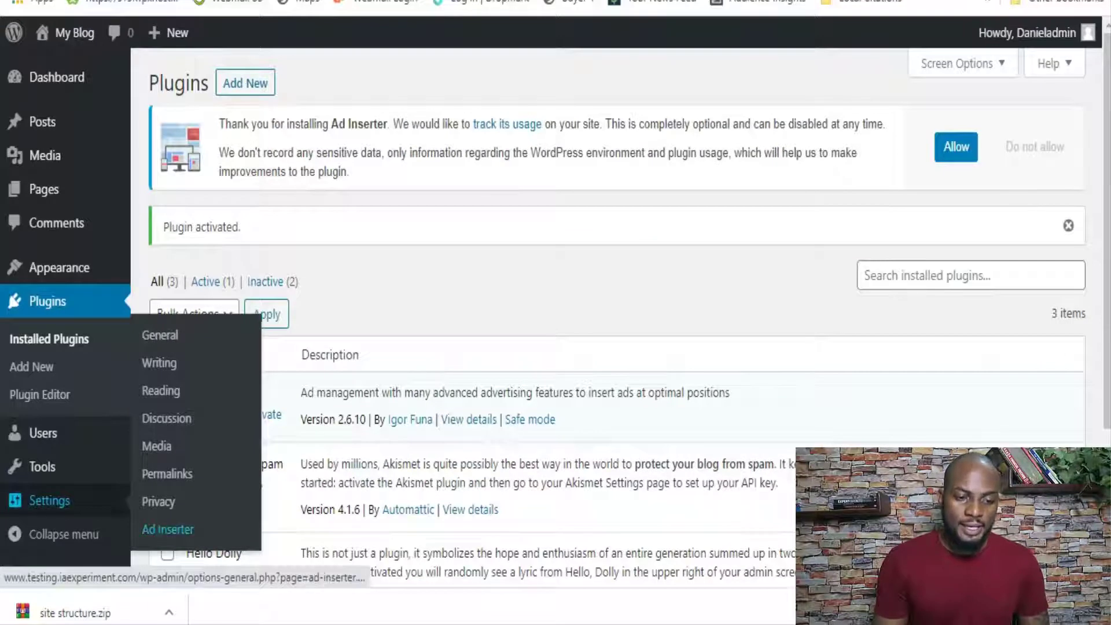
pyautogui.click(168, 529)
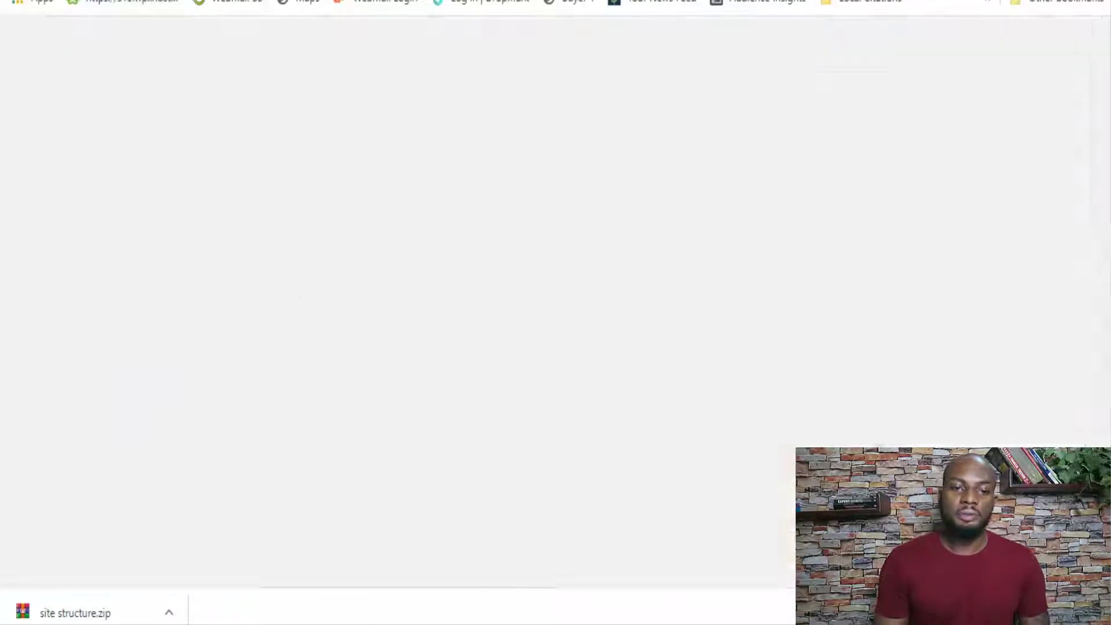
# Step: Title the new WordPress page "Affiliate Disclaimer" and paste the copied disclaimer text into its body
pyautogui.write('Aff')
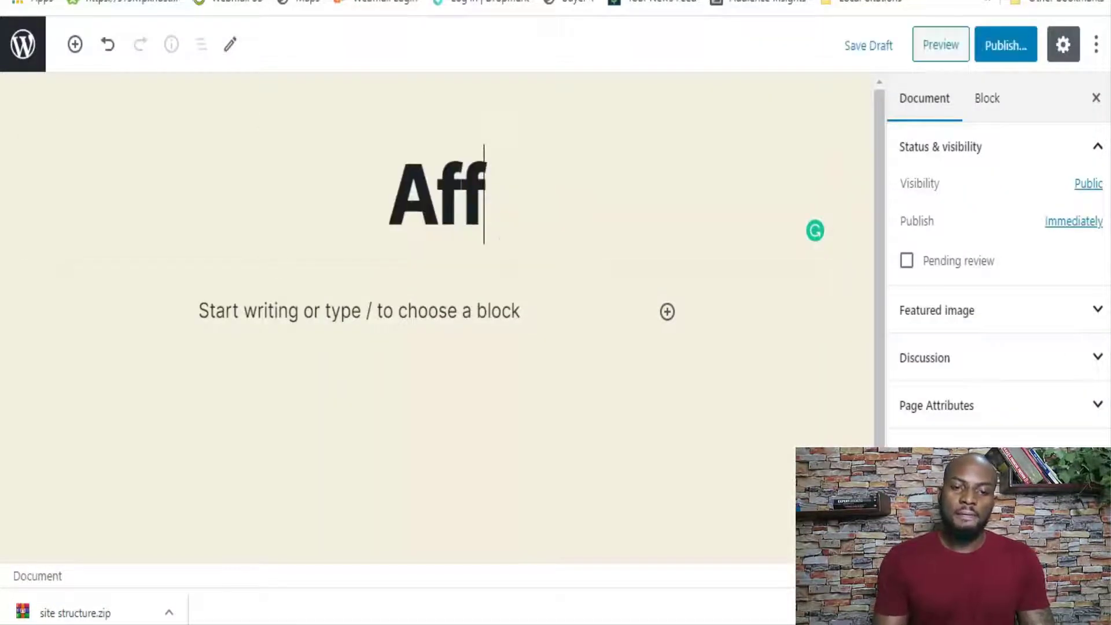
pyautogui.write('iliate')
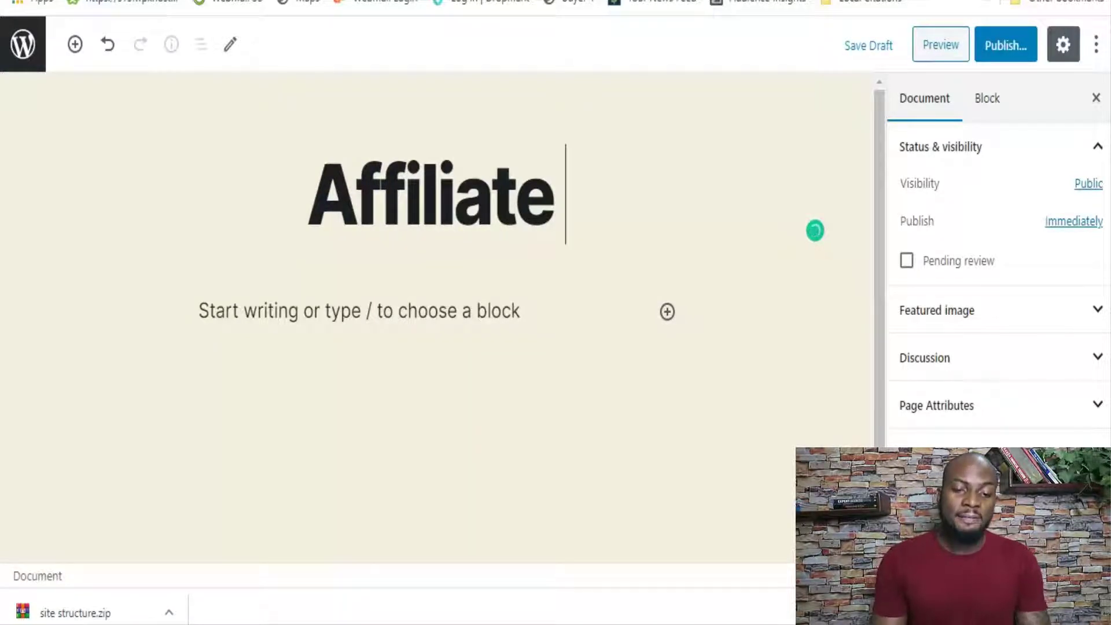
pyautogui.write(' Disclaimer')
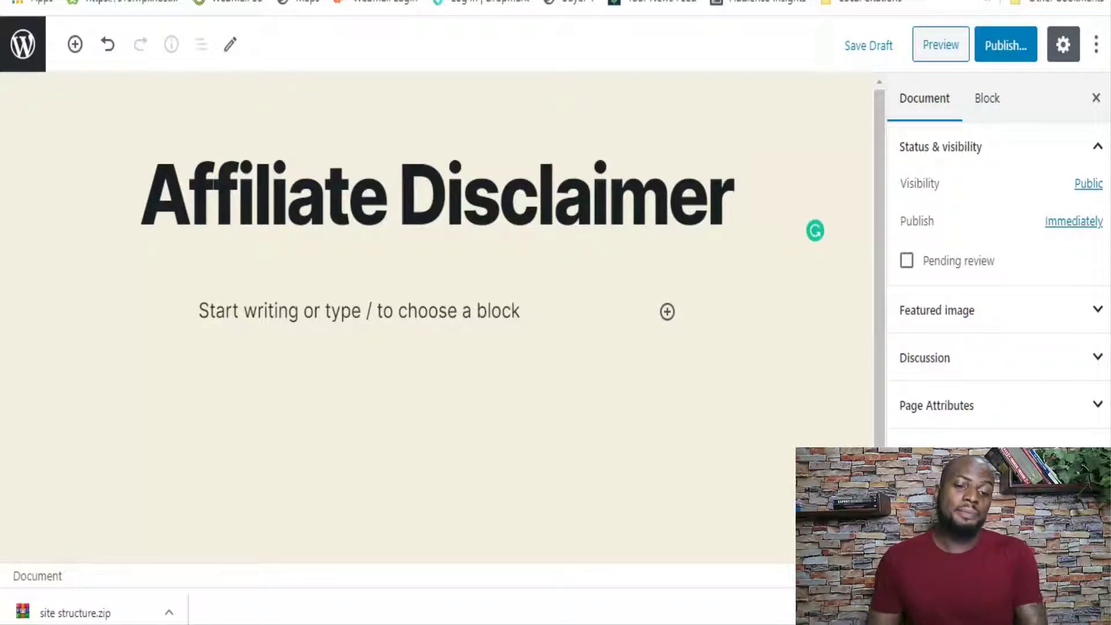
pyautogui.click(191, 311)
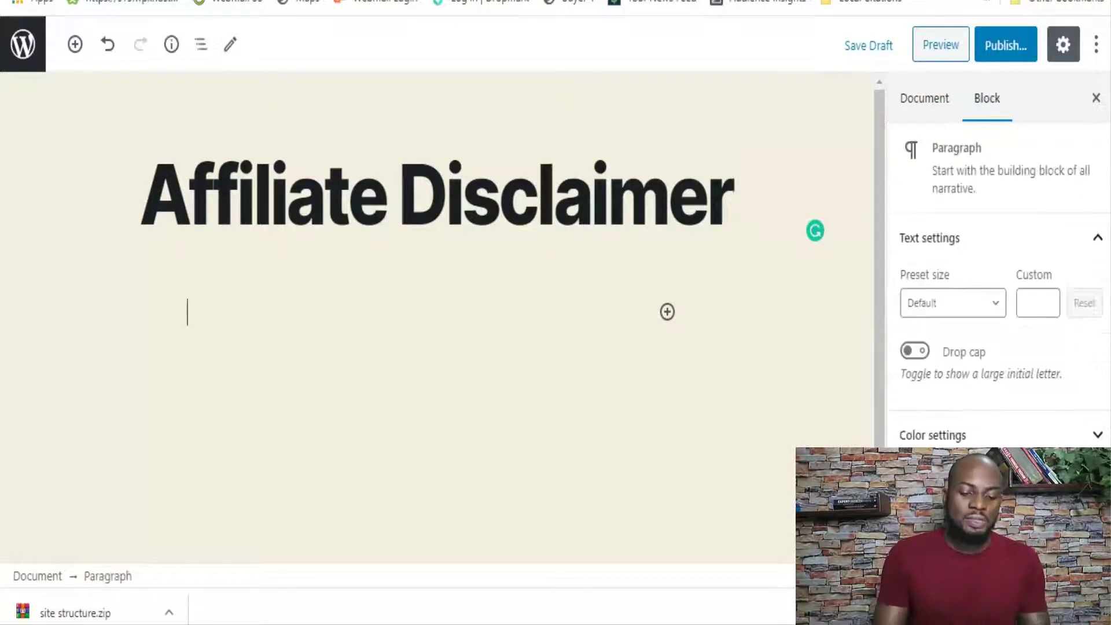
pyautogui.hotkey('ctrl', 'v')
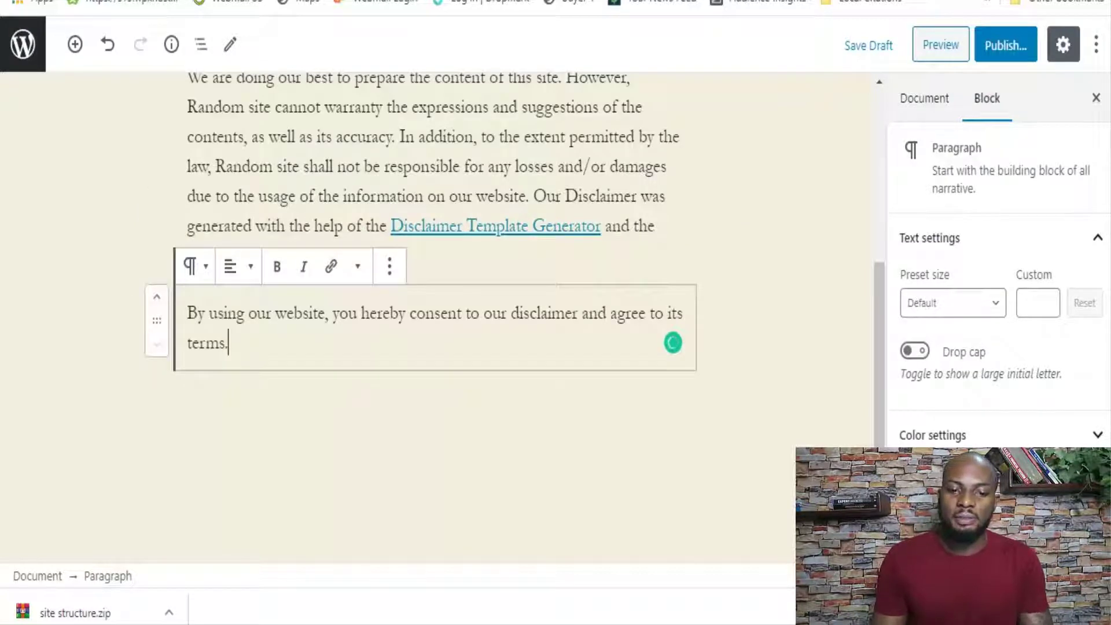
pyautogui.press('BackSpace')
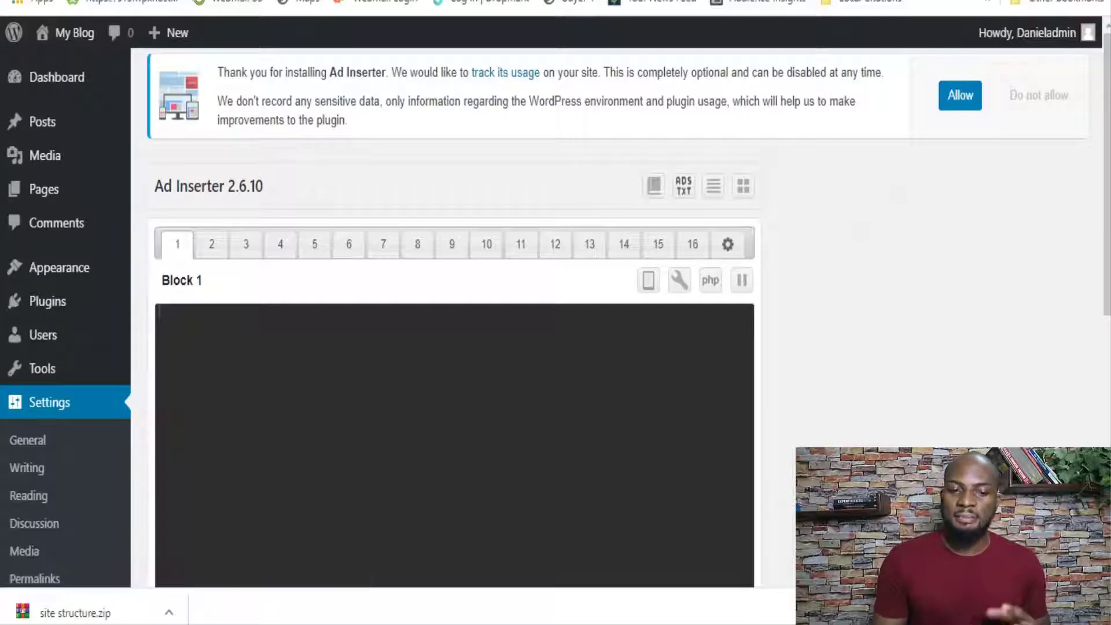
# Step: Paste the disclaimer HTML into Ad Inserter's Block 1 and set its insertion to Before content
pyautogui.write('<h2>Disclaimer for Random site</h2>  <p>We are doing our best to prepare the content of this site. However, Random site cannot warranty the expressions and suggestions of the contents, as well as its accuracy. In addition, to the extent permitted by the law, Random site shall not be responsible for any losses and/or damages due to the usage of the information on our website. Our Disclaimer was generated with the help of the <a href="https://www.disclaimertemplate.net">Disclaimer Template Generator</a> and the <a href="https://www.disclaimergenerator.com">Disclaimer Generator</a> .</p>  <p>By using our website, you hereby consent to our disclaimer and agree to its terms.</p>')
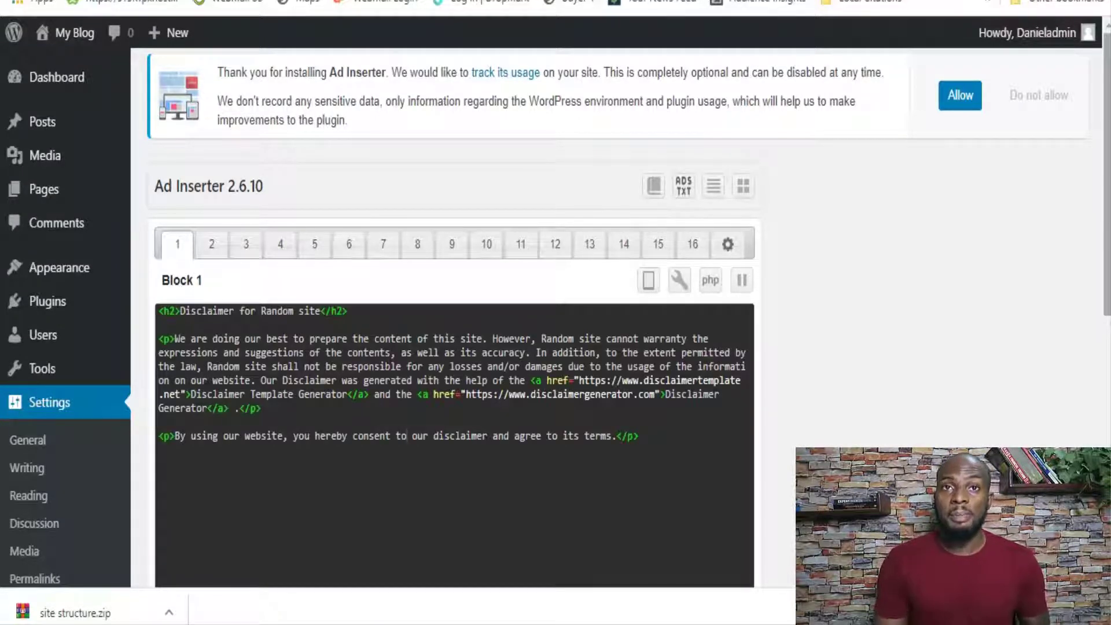
pyautogui.scroll(-5, 555, 307)
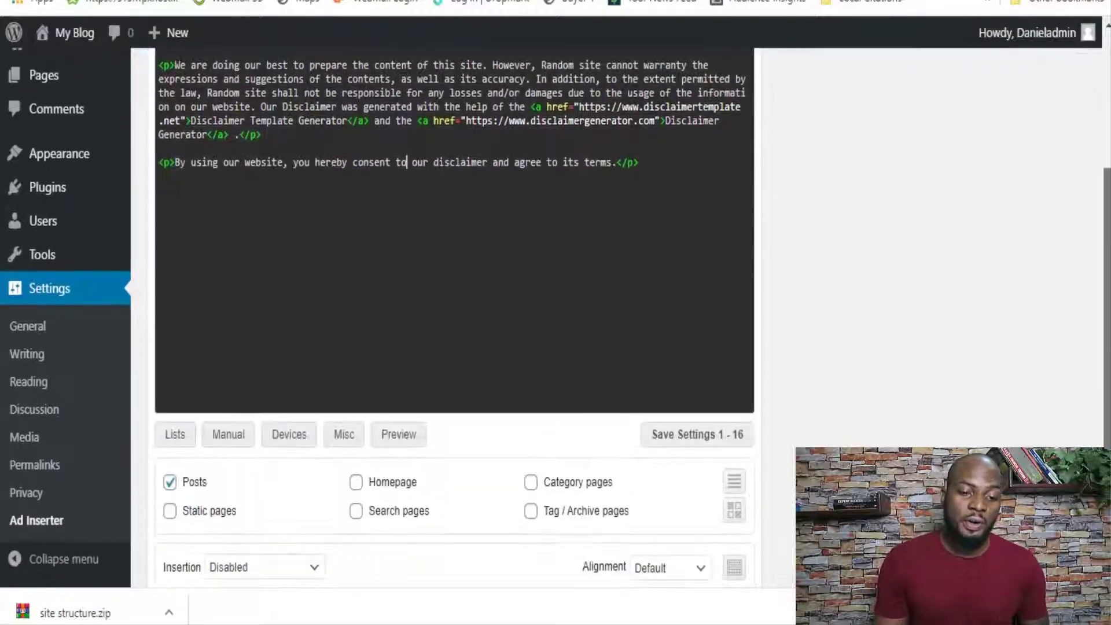
pyautogui.scroll(-2, 556, 289)
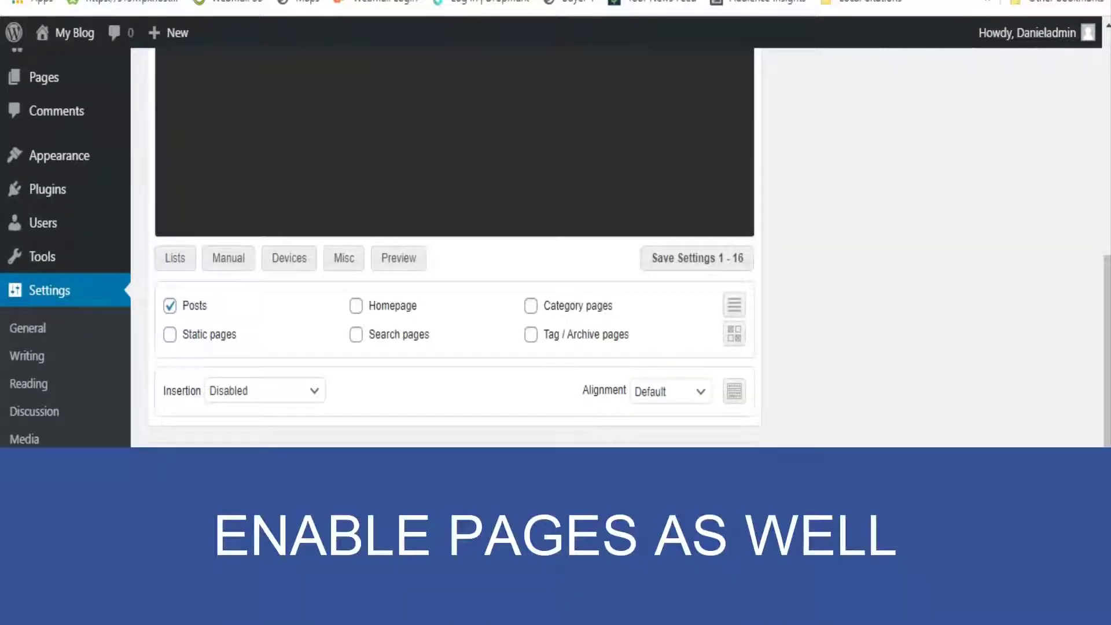
pyautogui.click(265, 390)
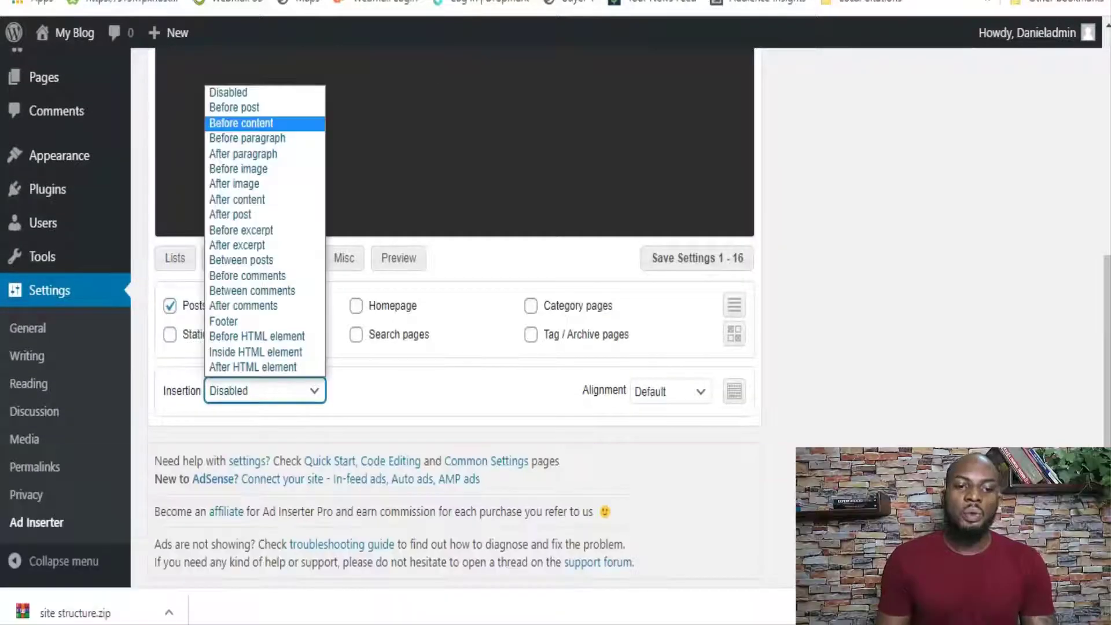
pyautogui.click(241, 123)
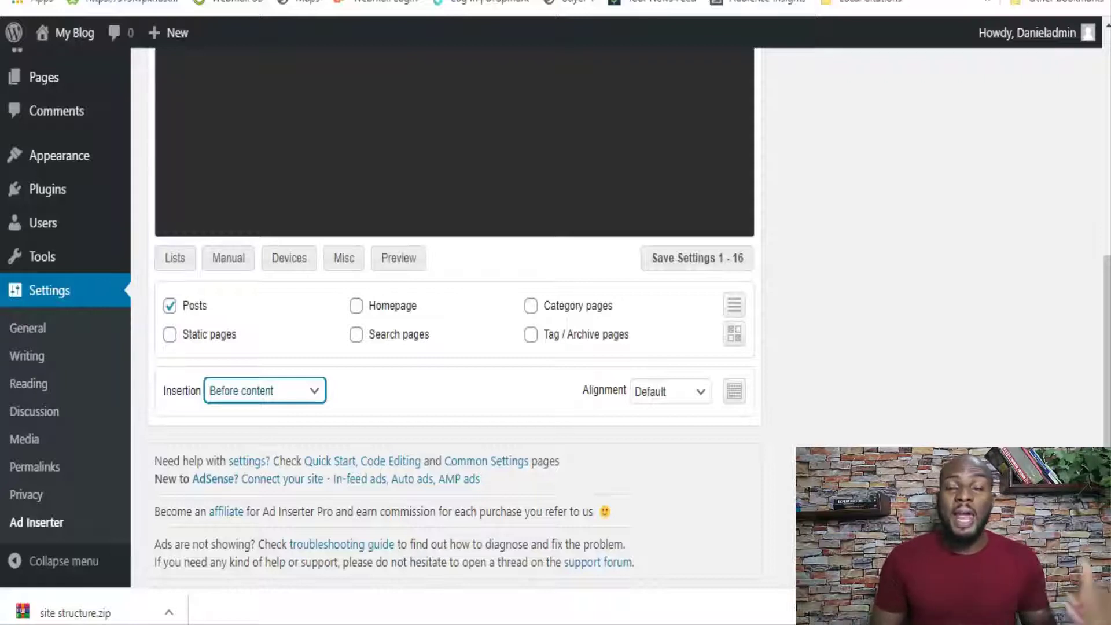
pyautogui.press('Return')
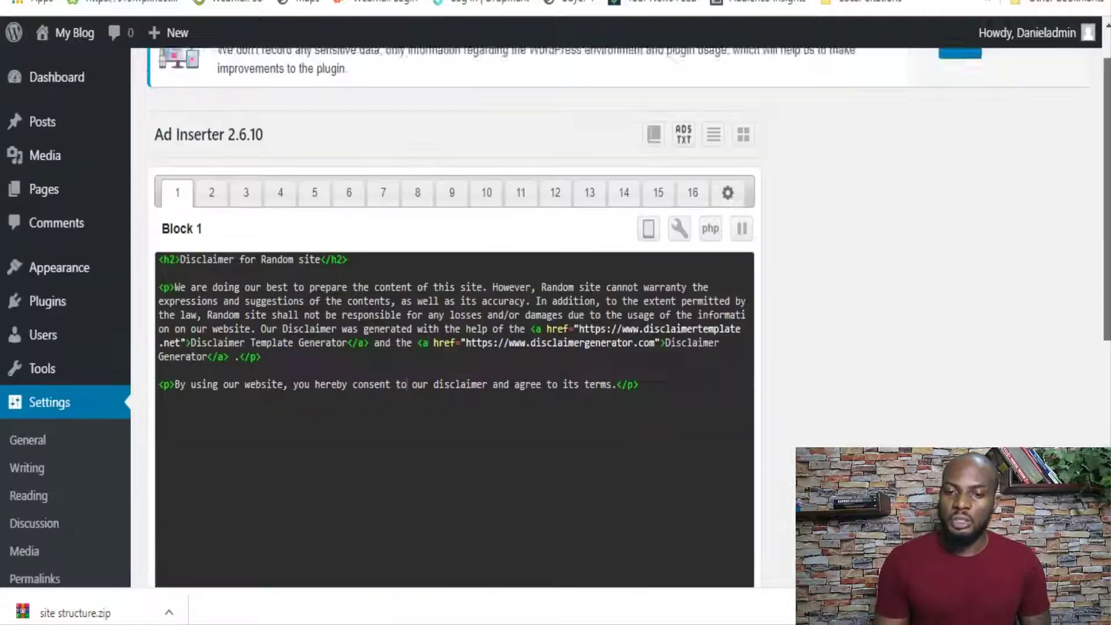
# Step: Set the site's permalinks to the custom structure blog/%postname%/ and save the changes
pyautogui.press('Return')
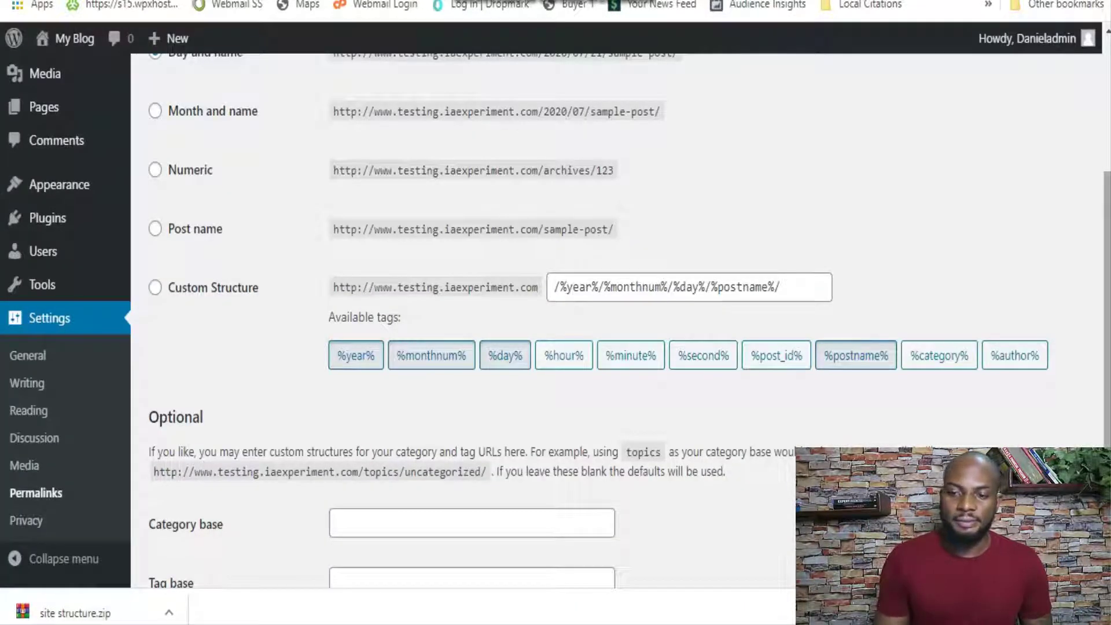
pyautogui.scroll(3, 579, 318)
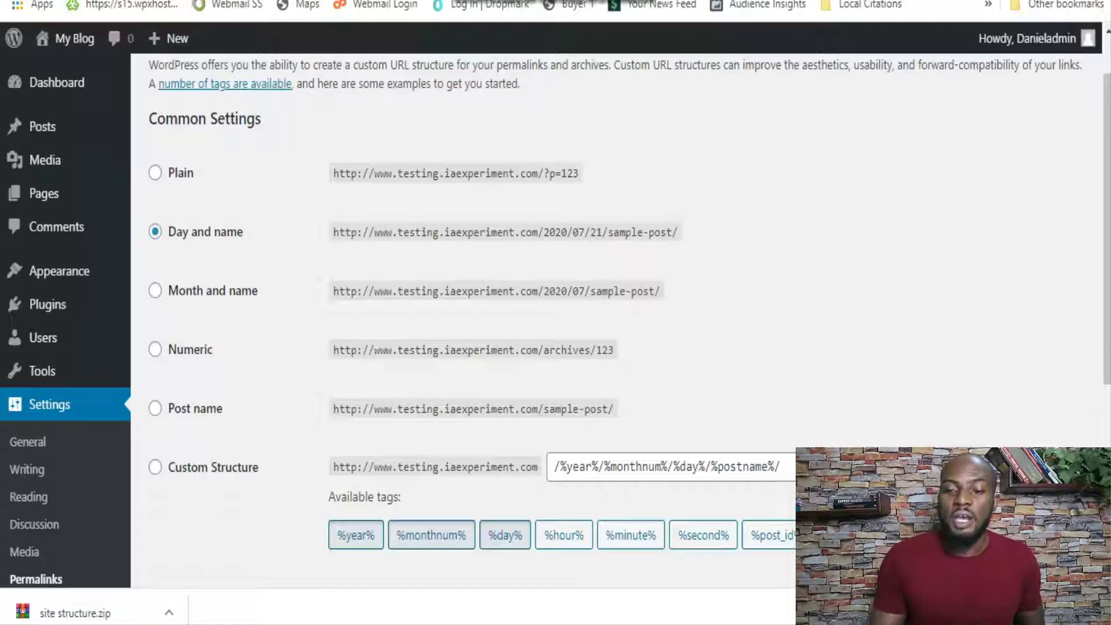
pyautogui.click(155, 408)
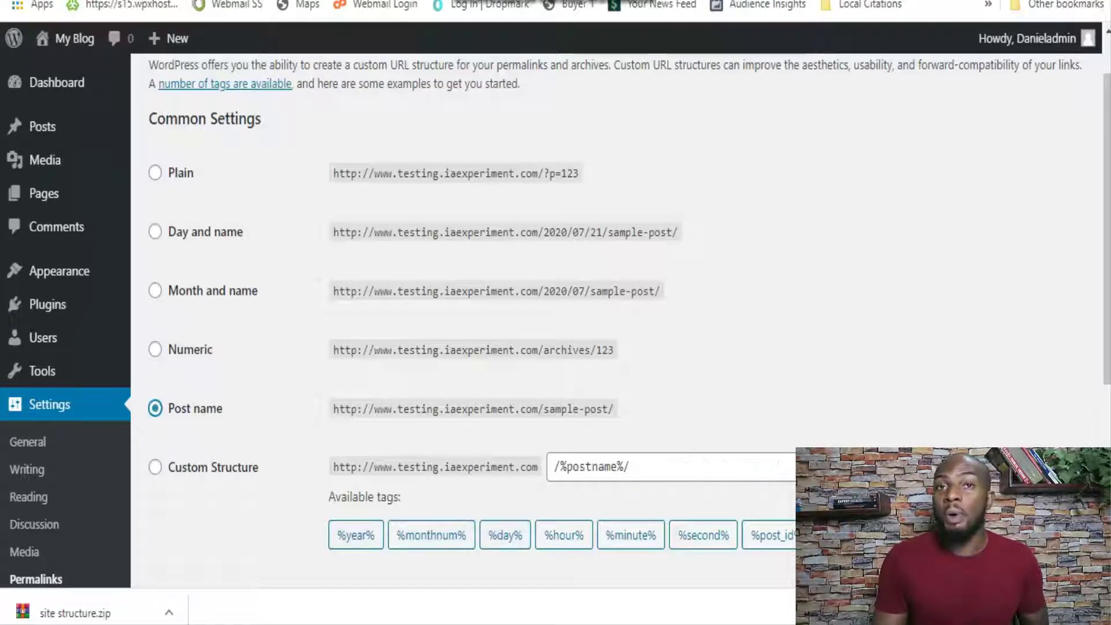
pyautogui.click(156, 467)
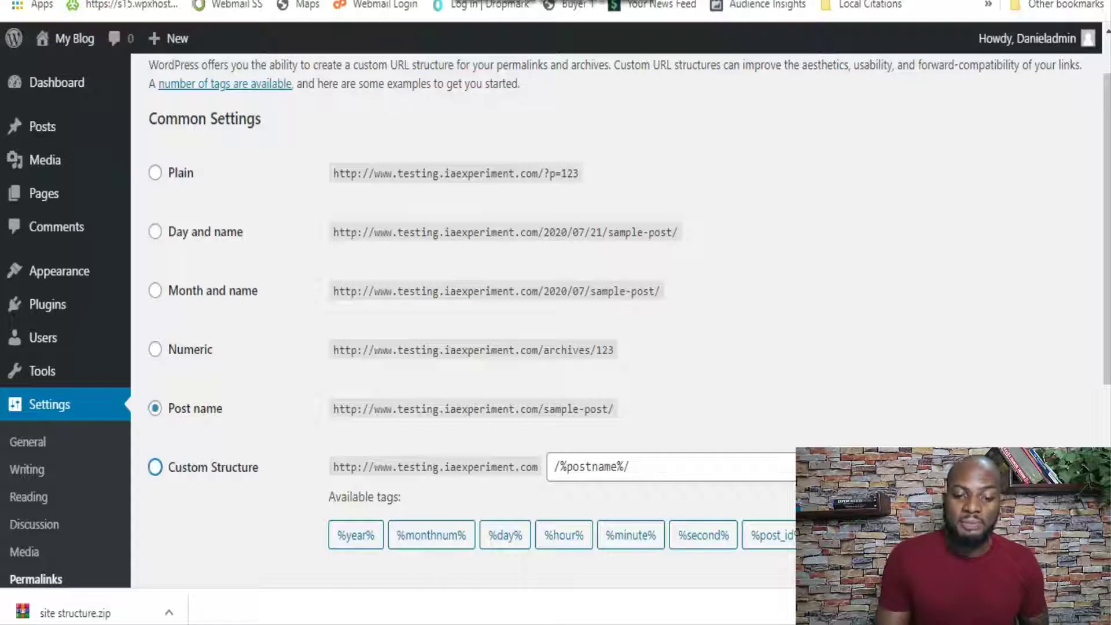
pyautogui.click(553, 467)
pyautogui.write('blog')
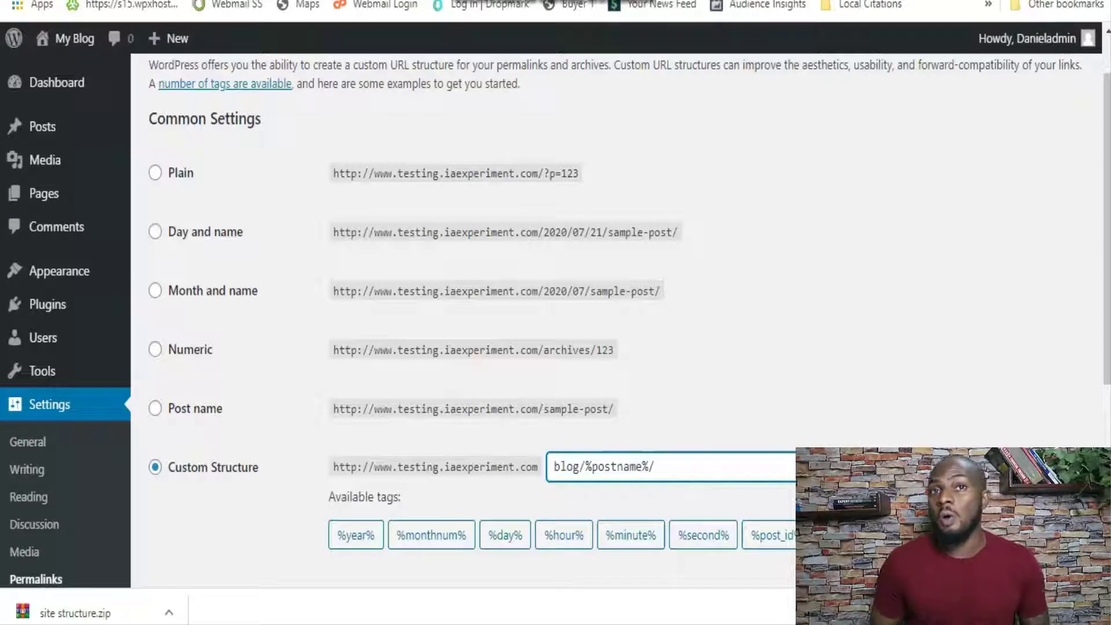
pyautogui.scroll(-6, 613, 319)
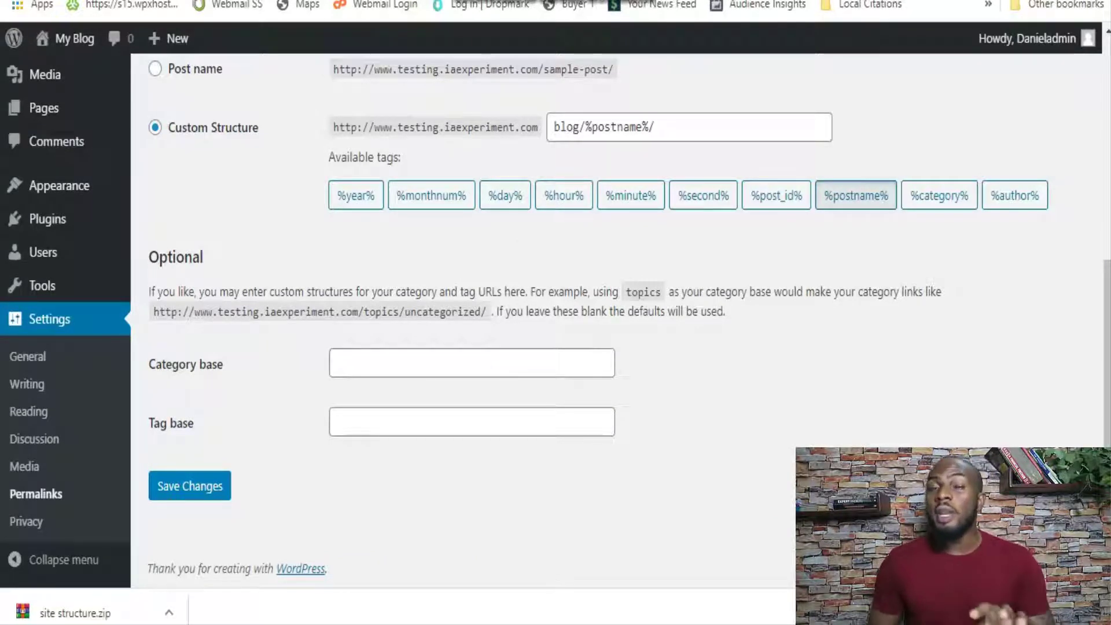
pyautogui.click(190, 485)
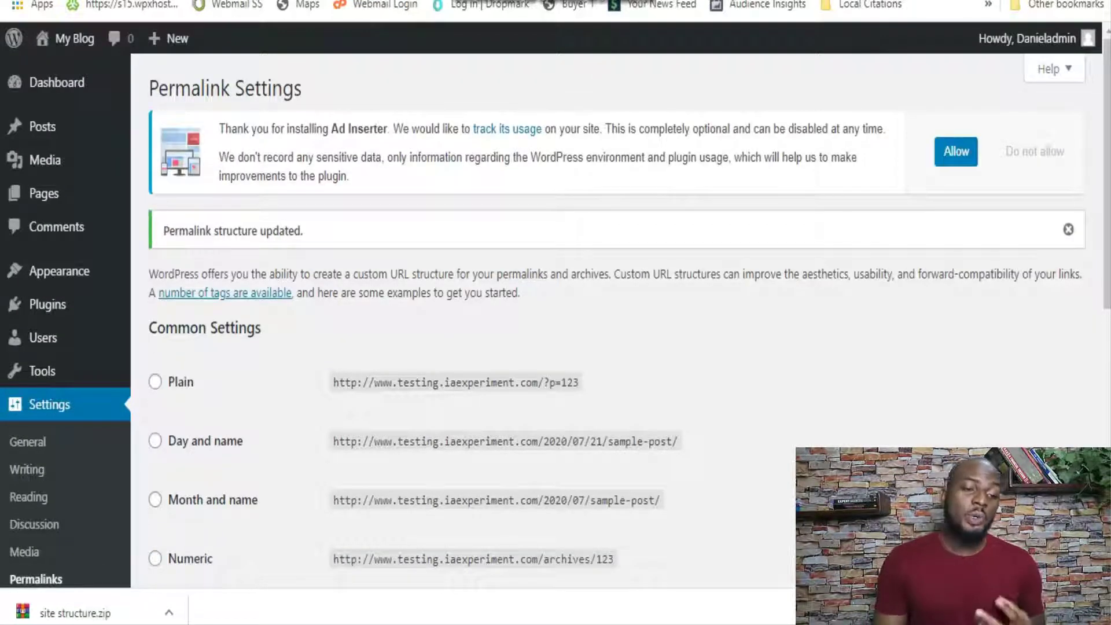
# Step: Start a new WordPress page
pyautogui.moveTo(48, 304)
pyautogui.moveTo(60, 271)
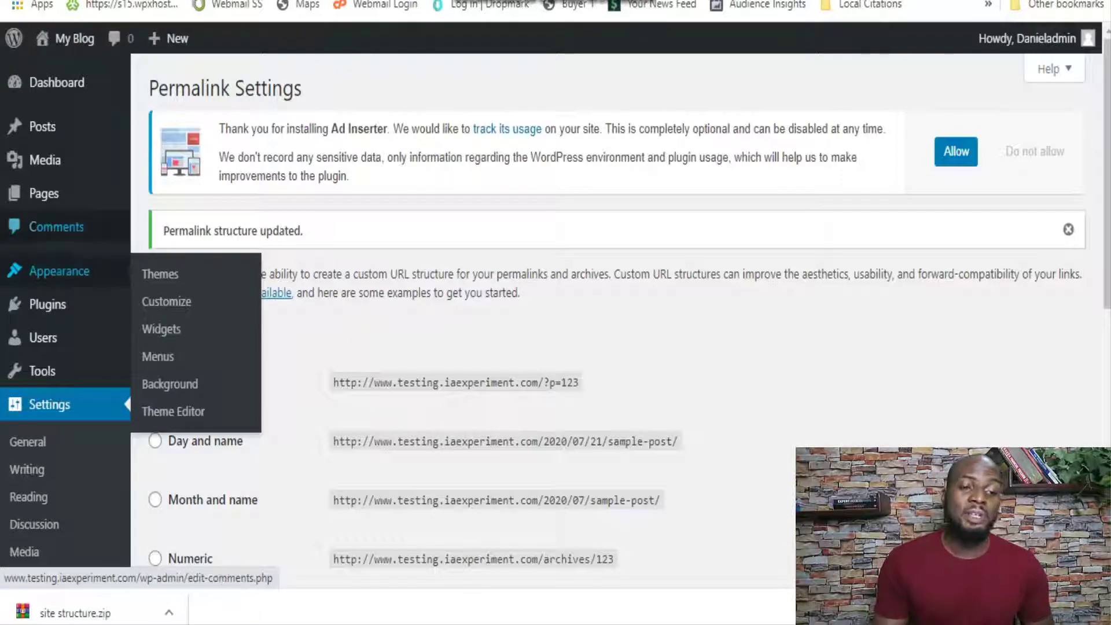
pyautogui.moveTo(44, 193)
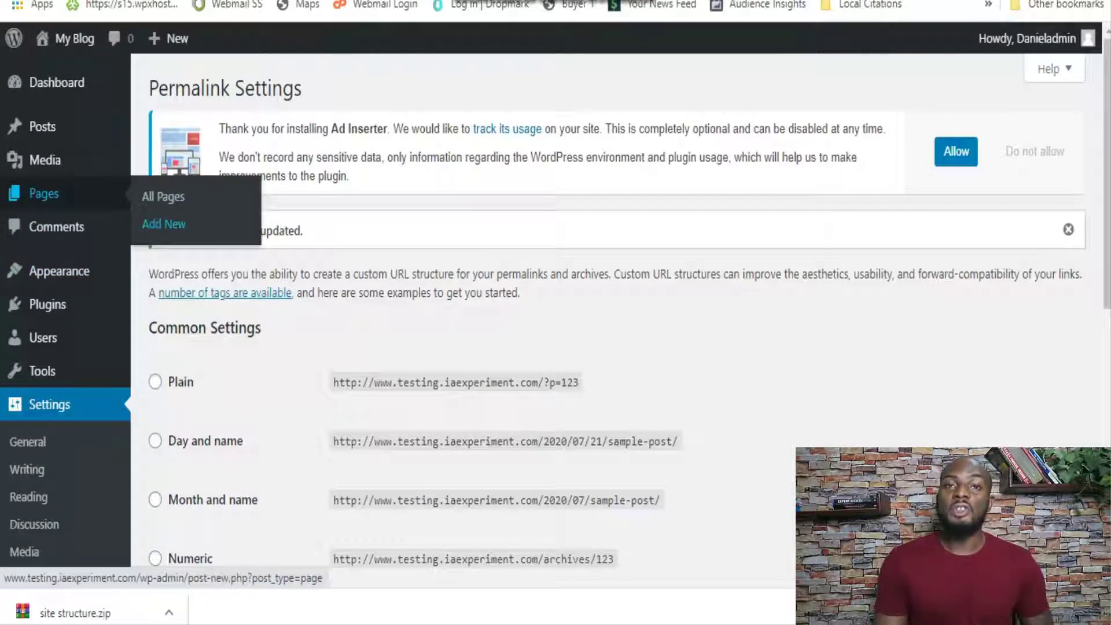
pyautogui.click(164, 224)
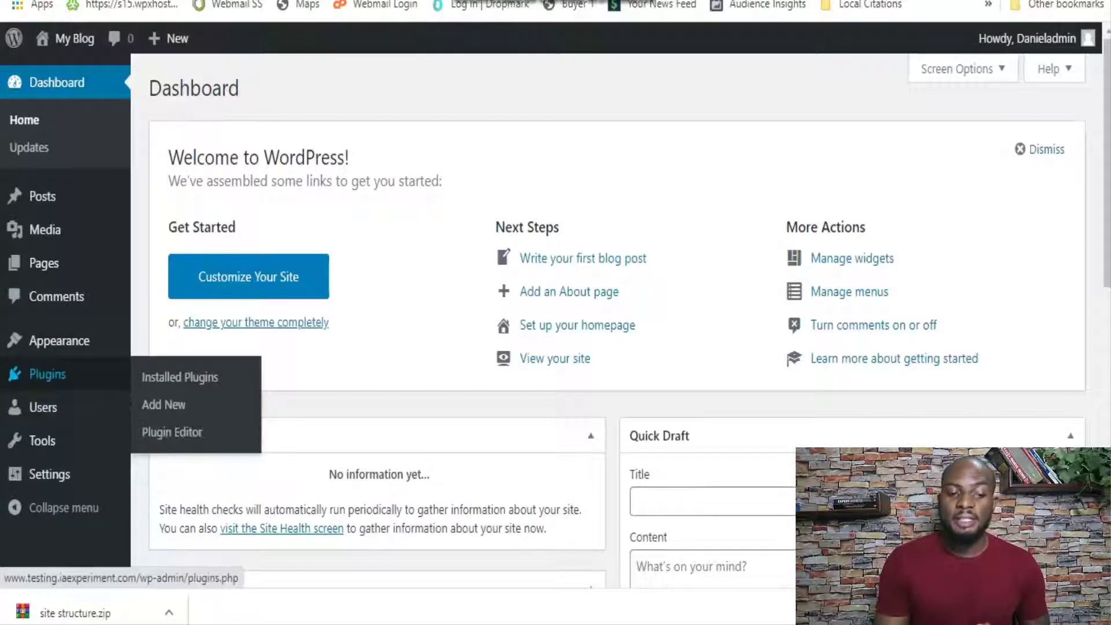
# Step: Search the plugin directory for "contact form 7", then install and activate the Contact Form 7 plugin
pyautogui.click(164, 404)
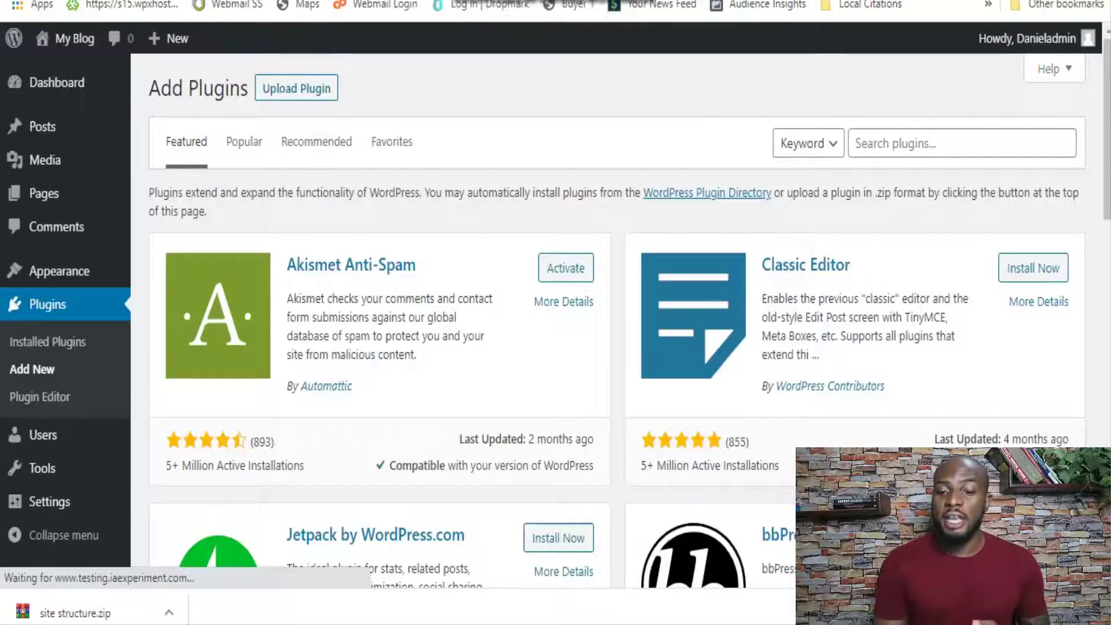
pyautogui.click(926, 142)
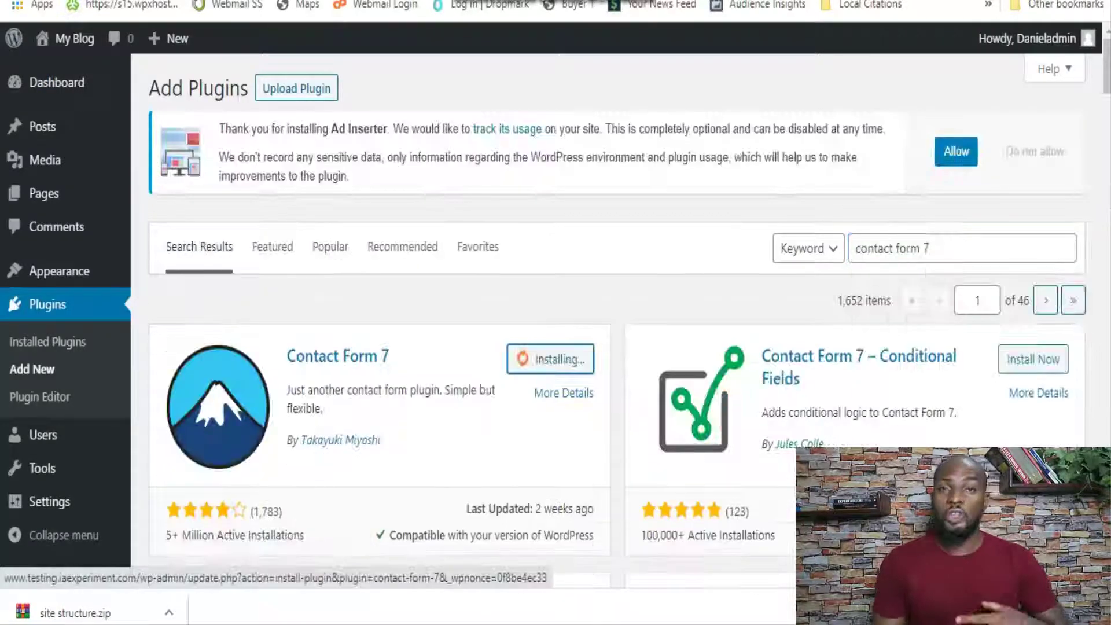
pyautogui.click(565, 359)
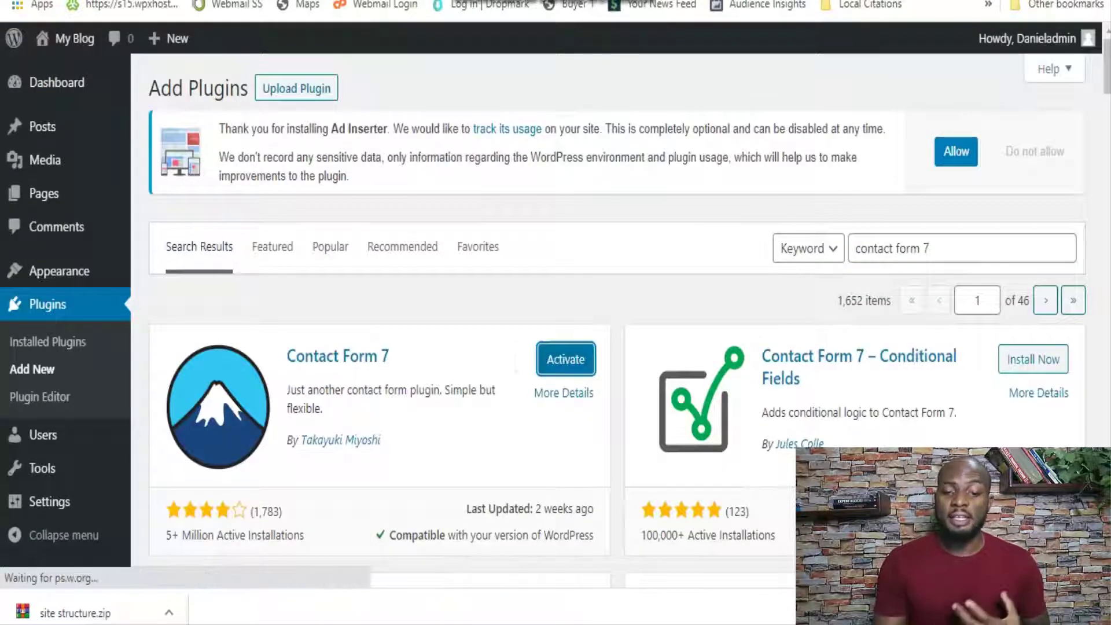
# Step: Create a new contact form and review the recipient, sender, subject and additional headers of its mail template
pyautogui.moveTo(49, 260)
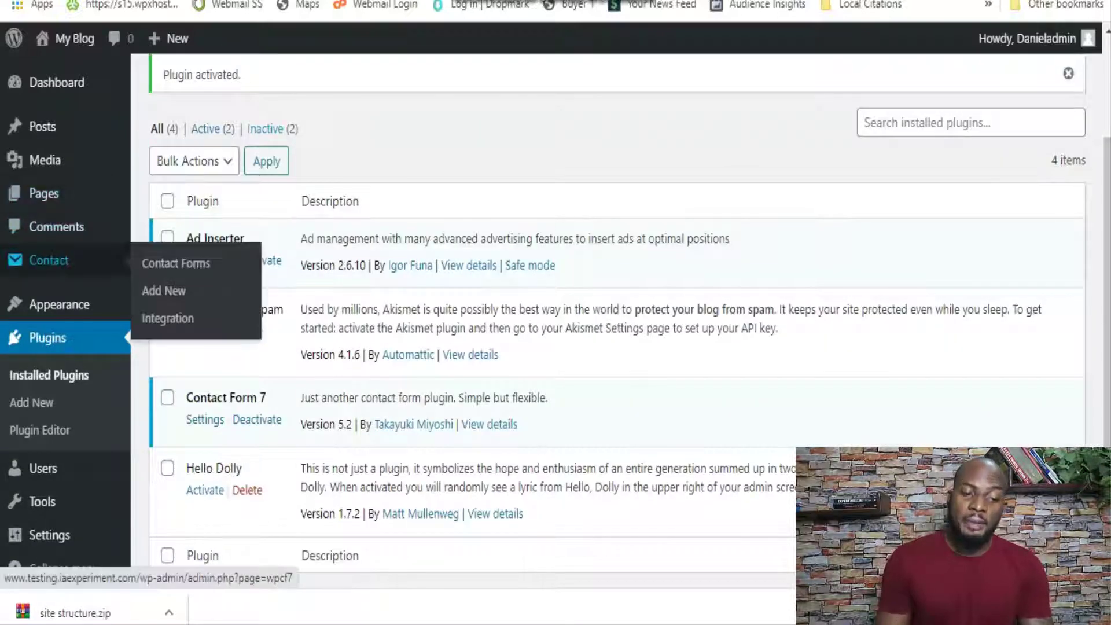
pyautogui.click(164, 290)
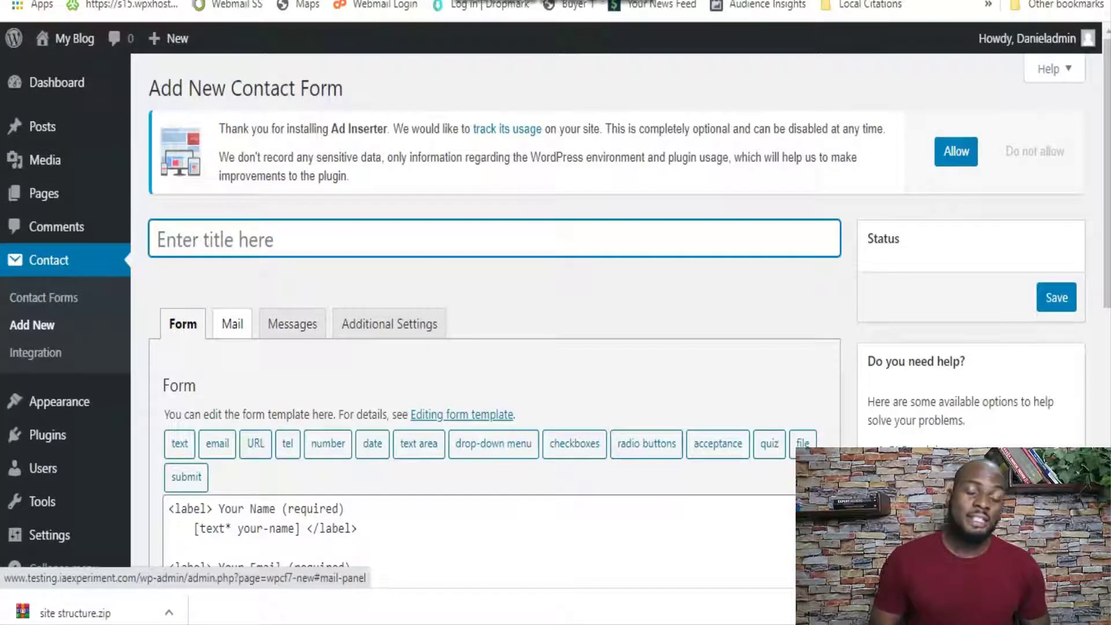
pyautogui.click(233, 323)
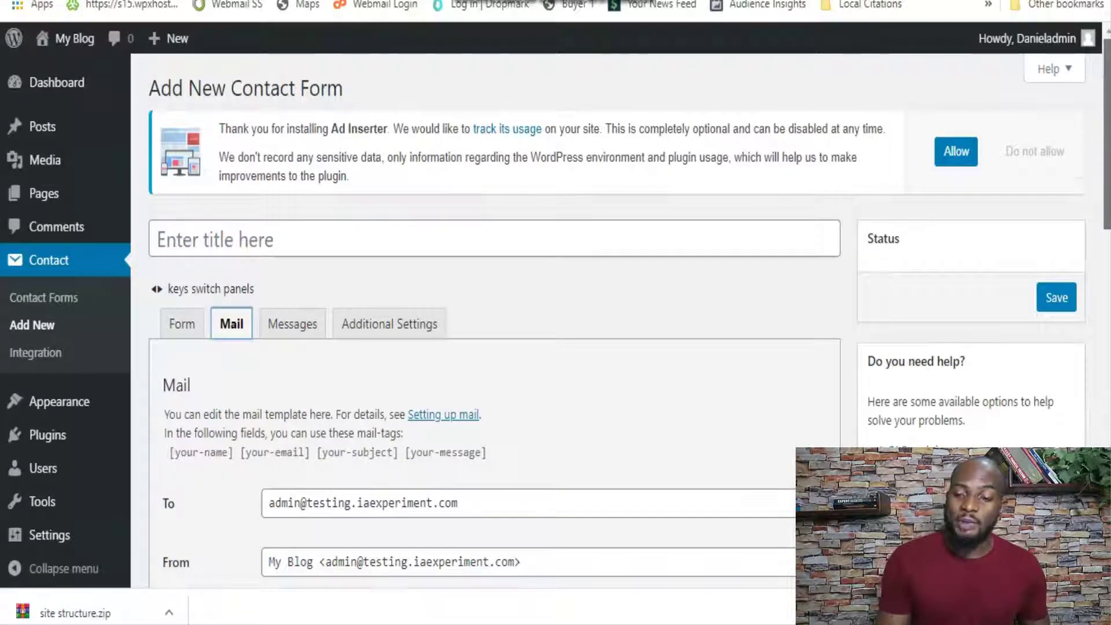
pyautogui.scroll(-5, 492, 347)
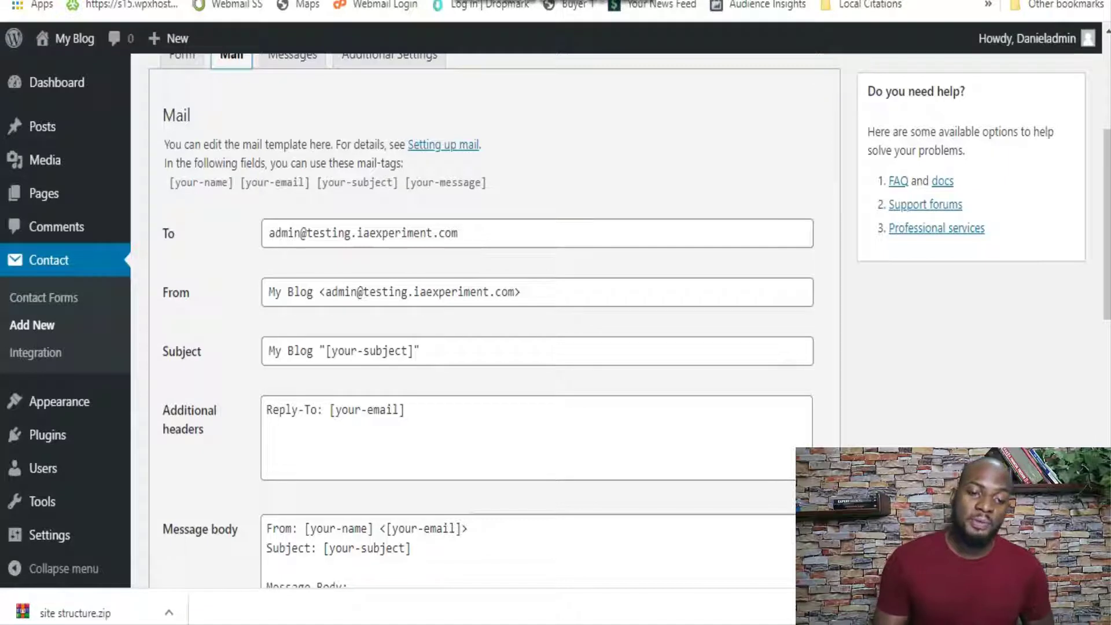
pyautogui.moveTo(338, 351); pyautogui.dragTo(413, 351)
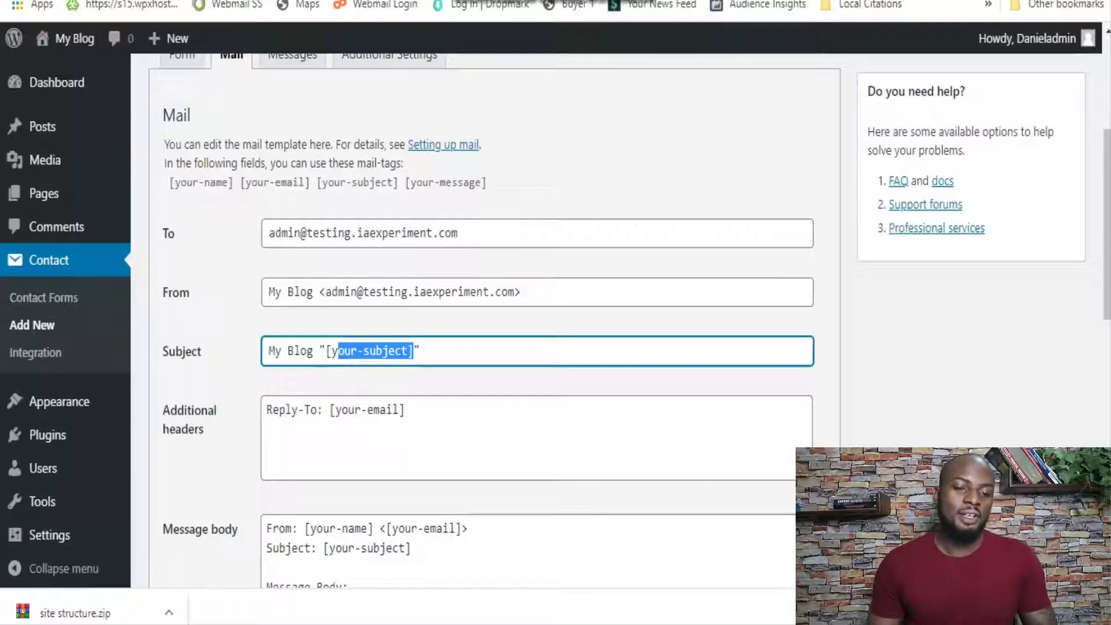
pyautogui.click(405, 410)
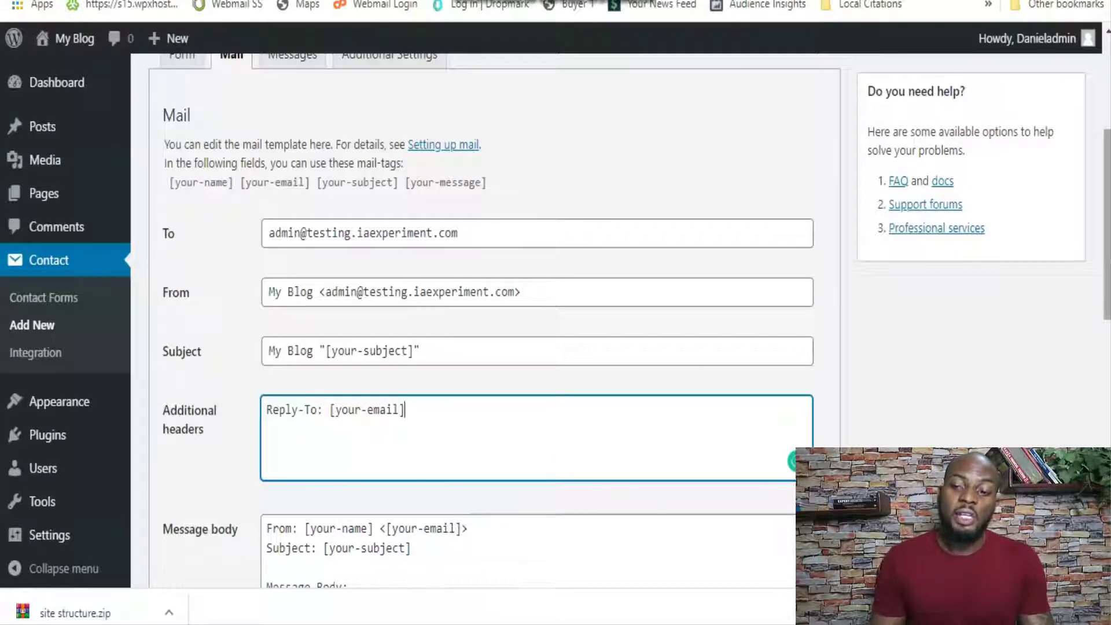
# Step: Replace "My Blog" in the closing line of the mail template's message body with "Random website"
pyautogui.scroll(-4, 555, 321)
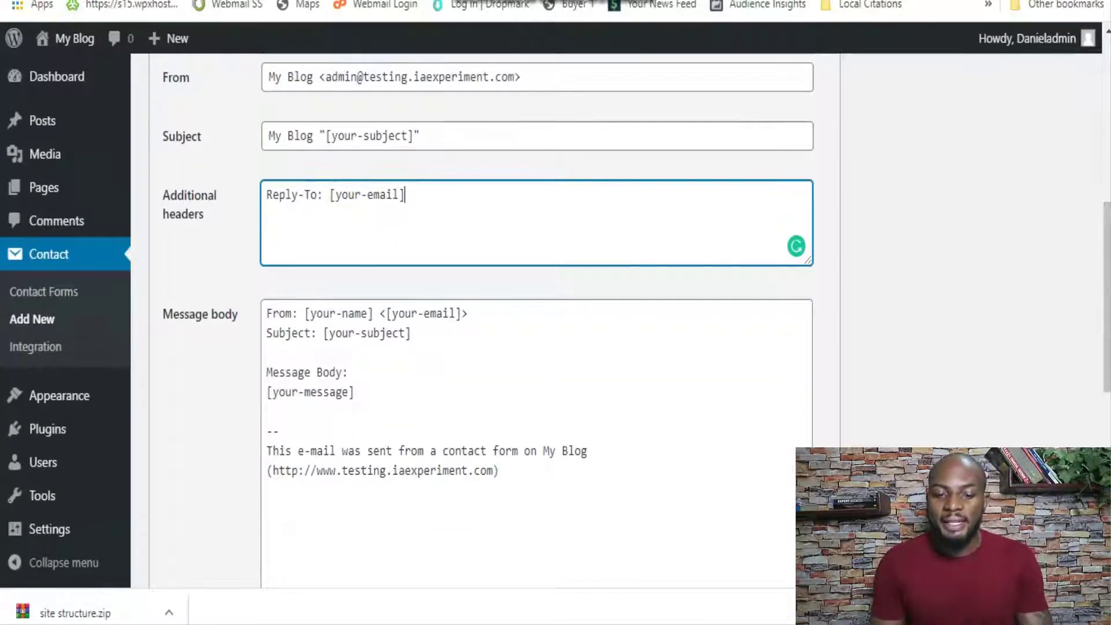
pyautogui.moveTo(593, 451); pyautogui.dragTo(544, 451)
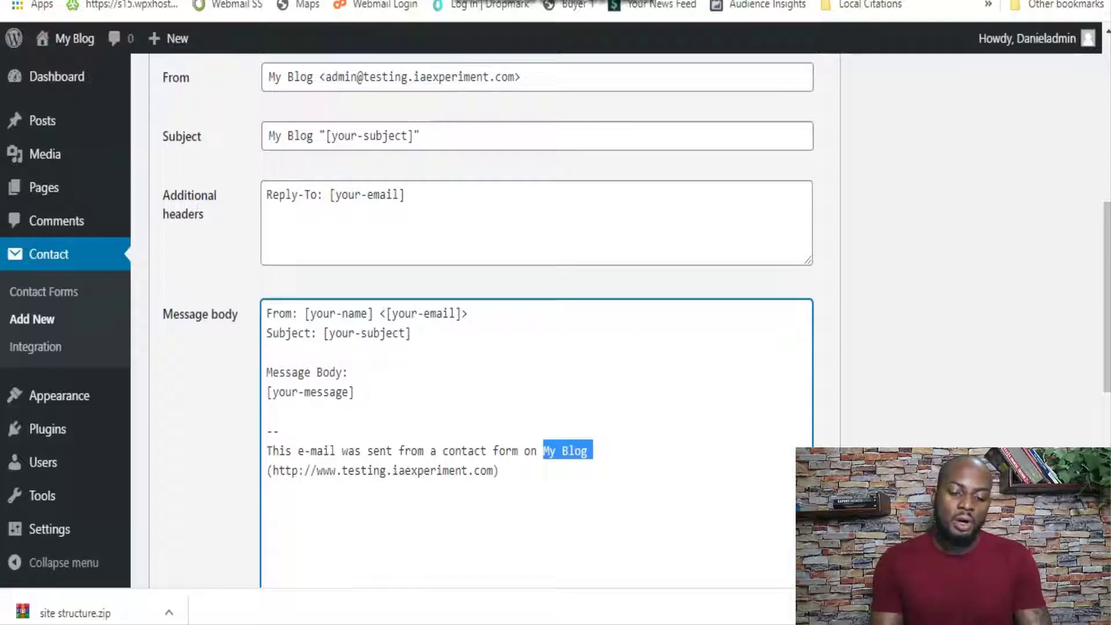
pyautogui.write('Randome websi')
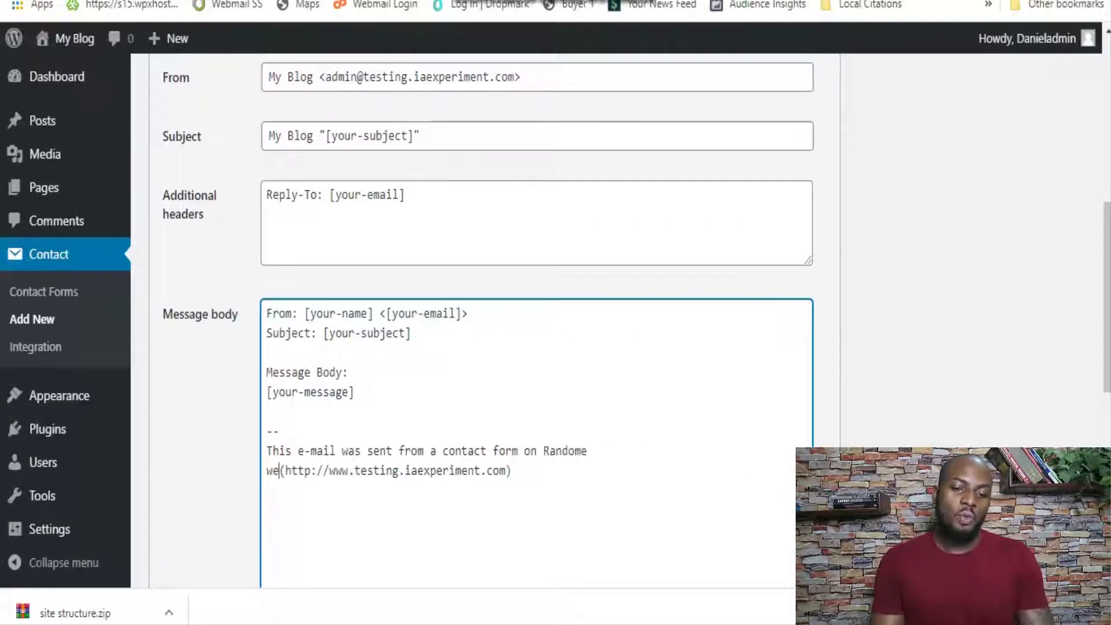
pyautogui.write('te')
pyautogui.click(594, 451)
pyautogui.press('BackSpace')
pyautogui.press('BackSpace')
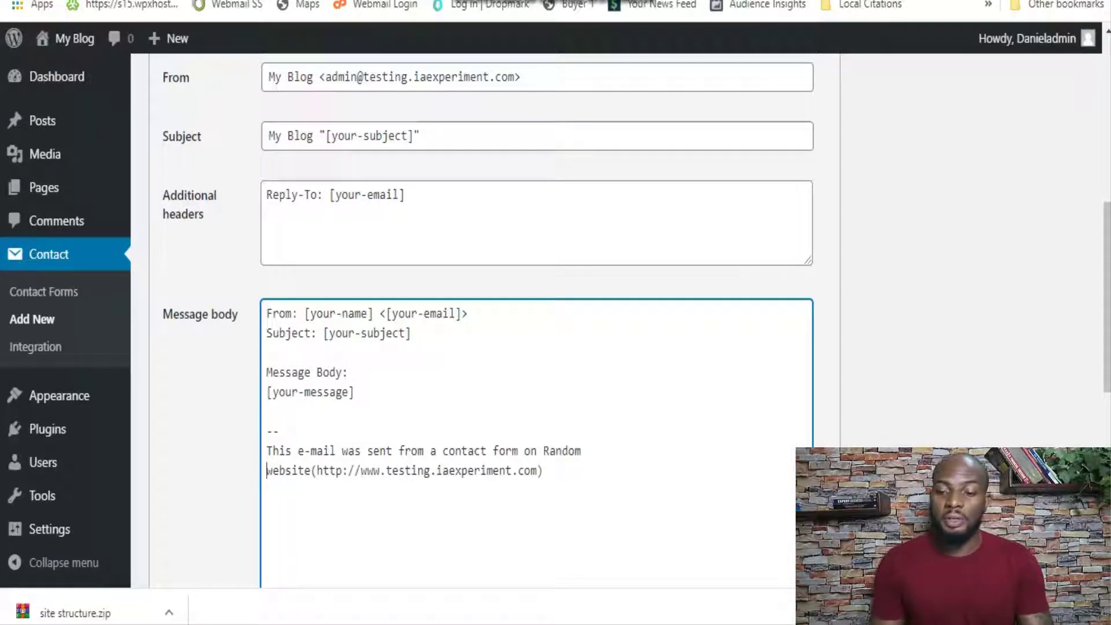
# Step: Enable the Mail (2) autoresponder template, check its fields and save the contact form
pyautogui.scroll(-8, 537, 318)
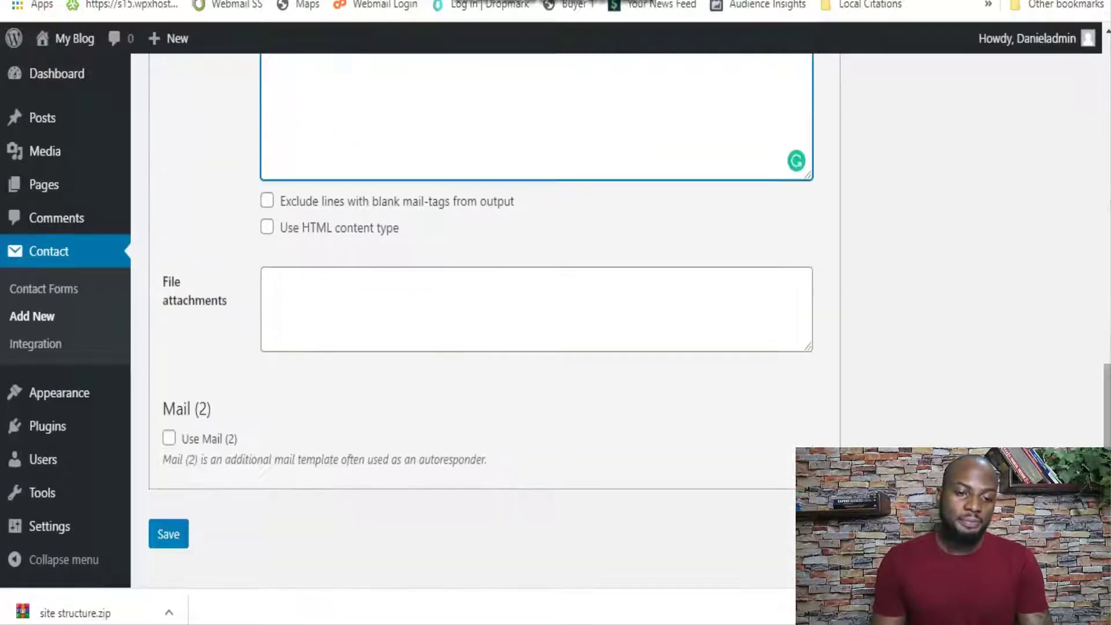
pyautogui.click(169, 438)
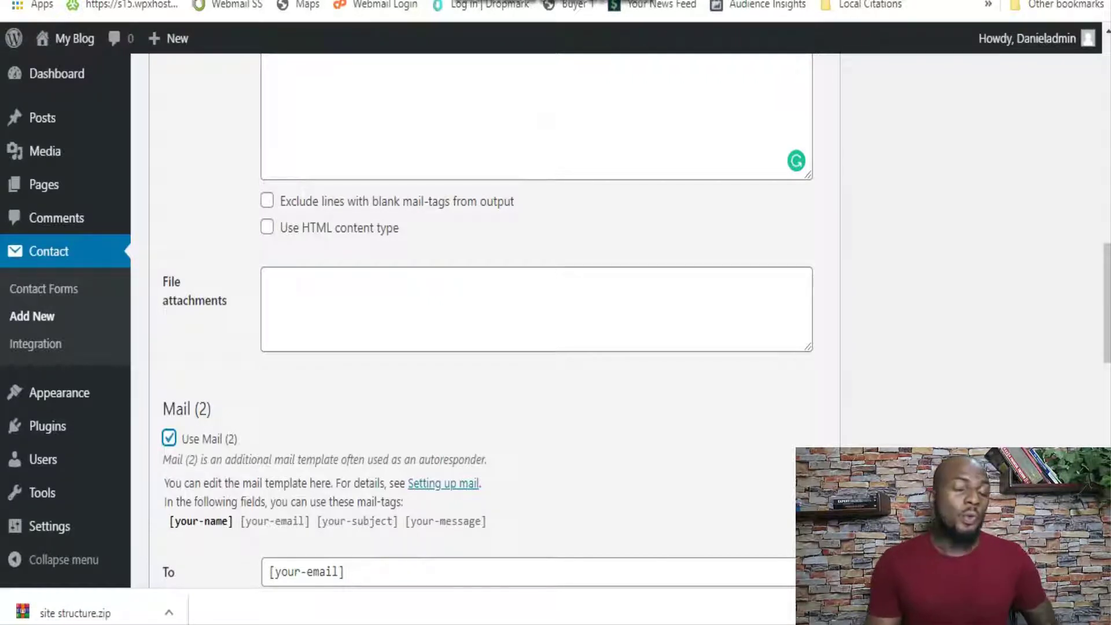
pyautogui.scroll(-6, 537, 318)
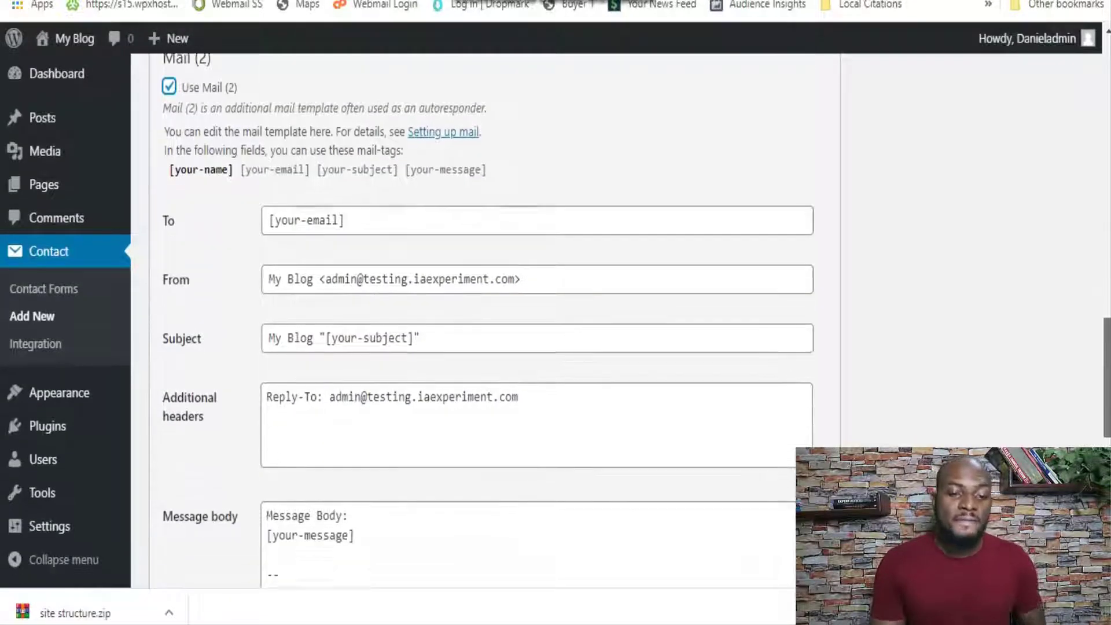
pyautogui.scroll(-1, 537, 319)
pyautogui.click(361, 379)
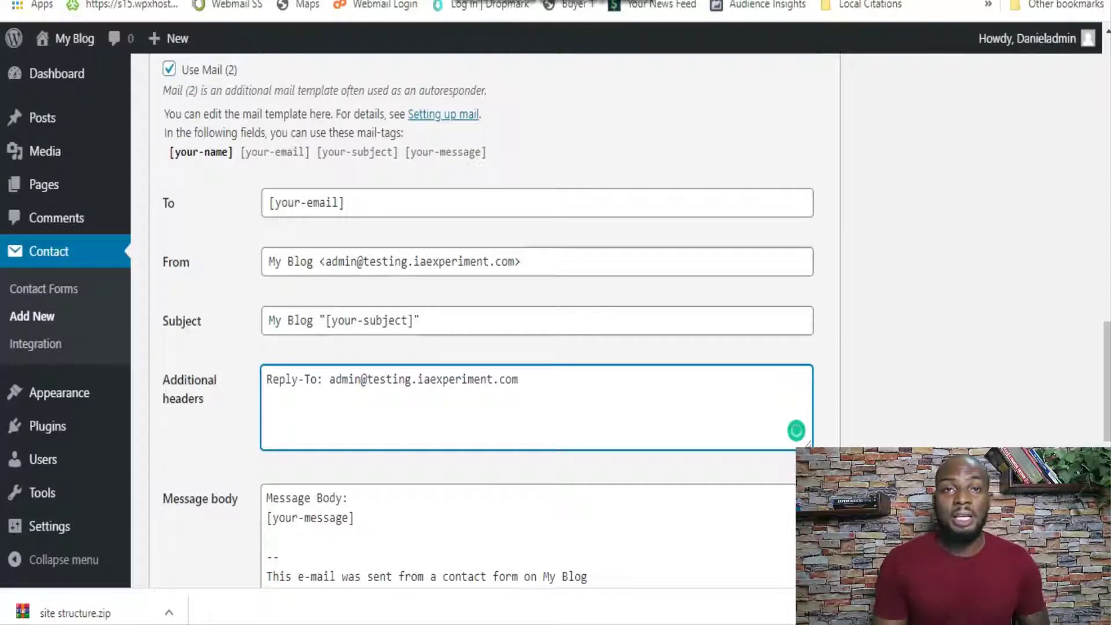
pyautogui.press('Print')
pyautogui.press('Escape')
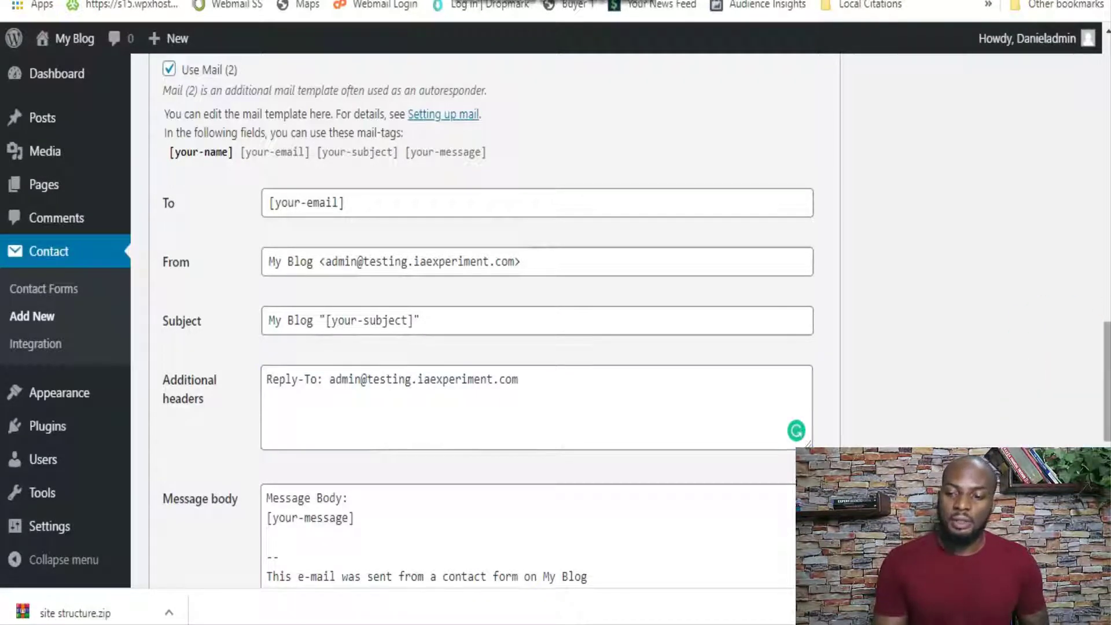
pyautogui.scroll(20, 1109, 283)
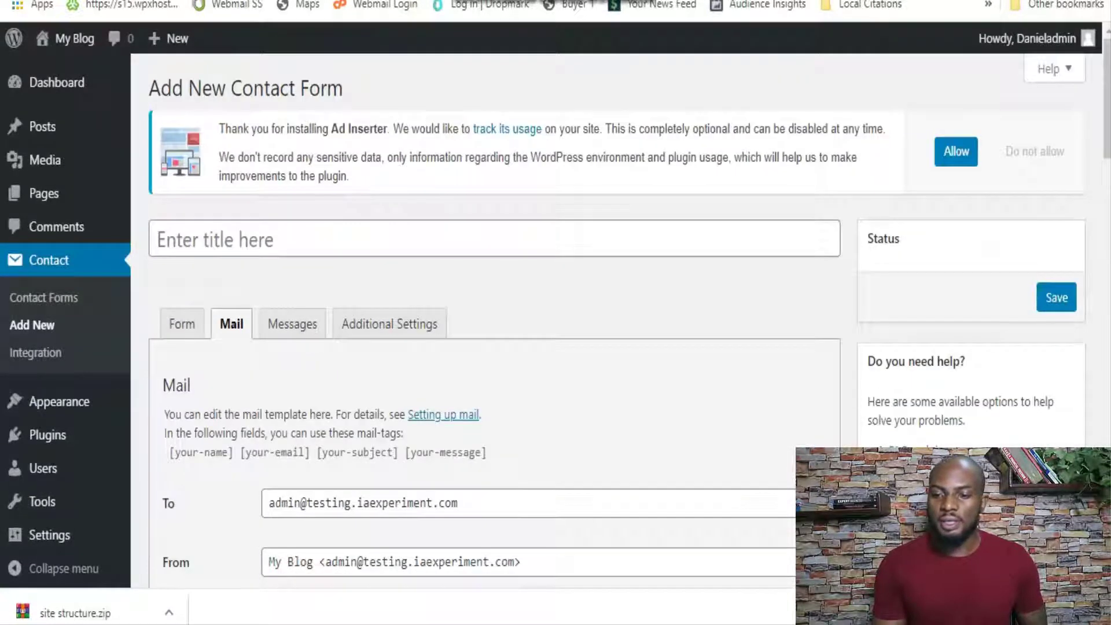
pyautogui.click(1047, 298)
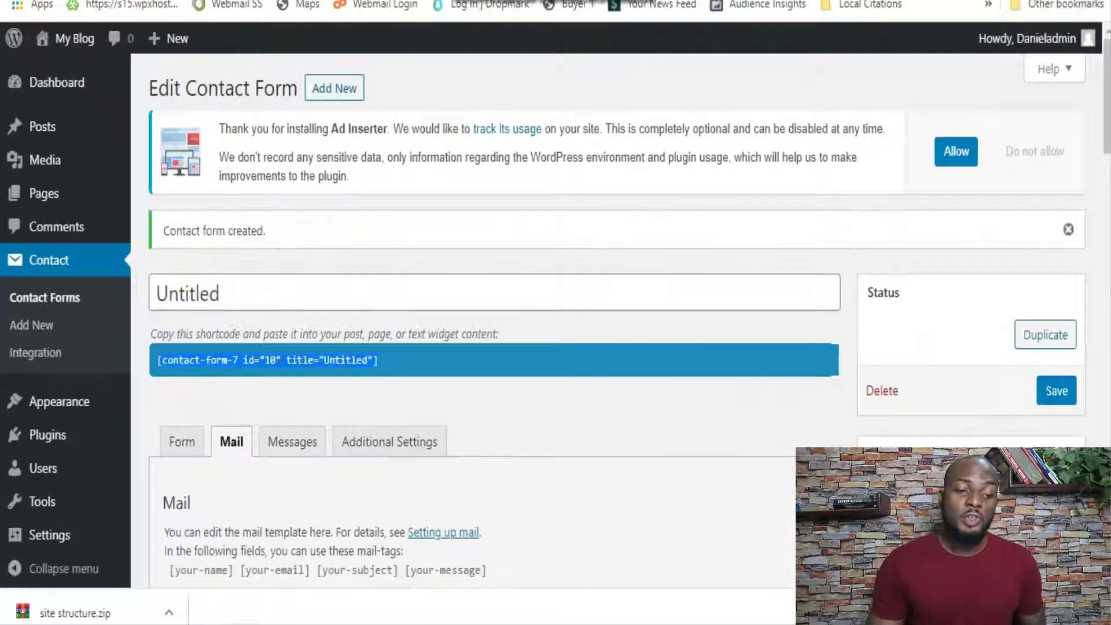
# Step: Copy the contact form's shortcode, paste it into the body of the "Contact us" page and save the draft
pyautogui.moveTo(315, 360); pyautogui.dragTo(153, 360)
pyautogui.moveTo(232, 360); pyautogui.dragTo(87, 365)
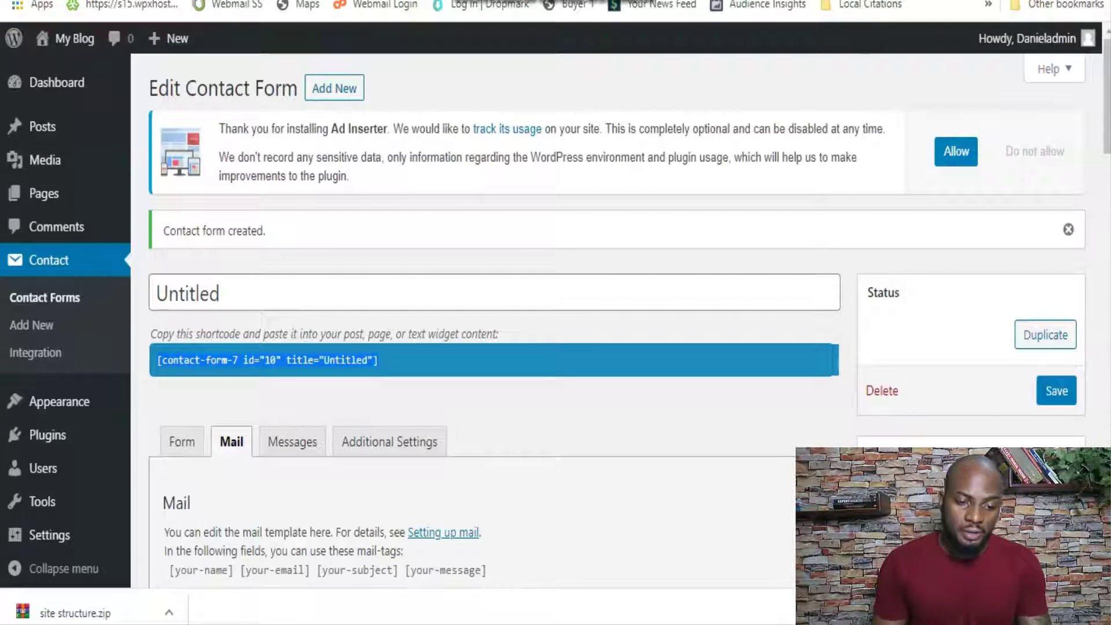
pyautogui.rightClick(280, 364)
pyautogui.click(301, 377)
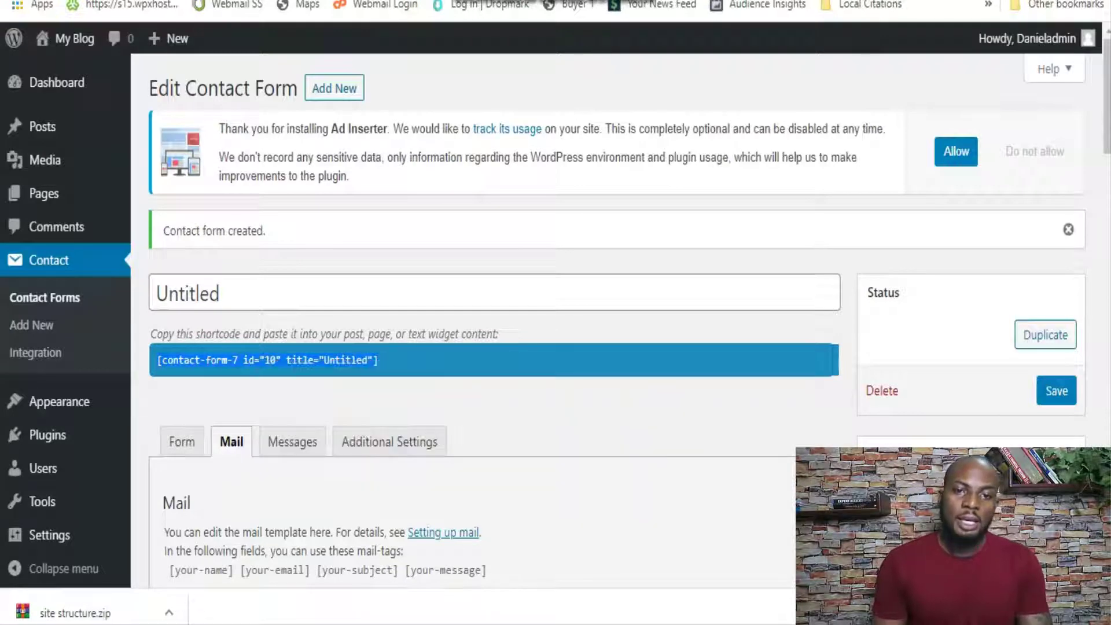
pyautogui.hotkey('ctrl', 'Tab')
pyautogui.hotkey('ctrl', 'Tab')
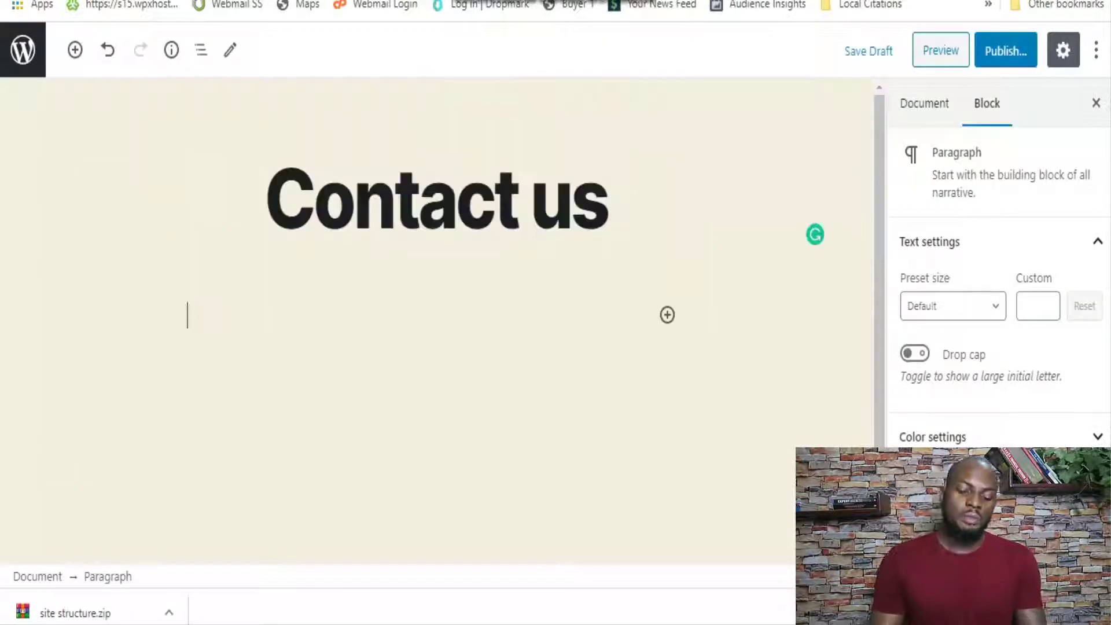
pyautogui.hotkey('ctrl', 'v')
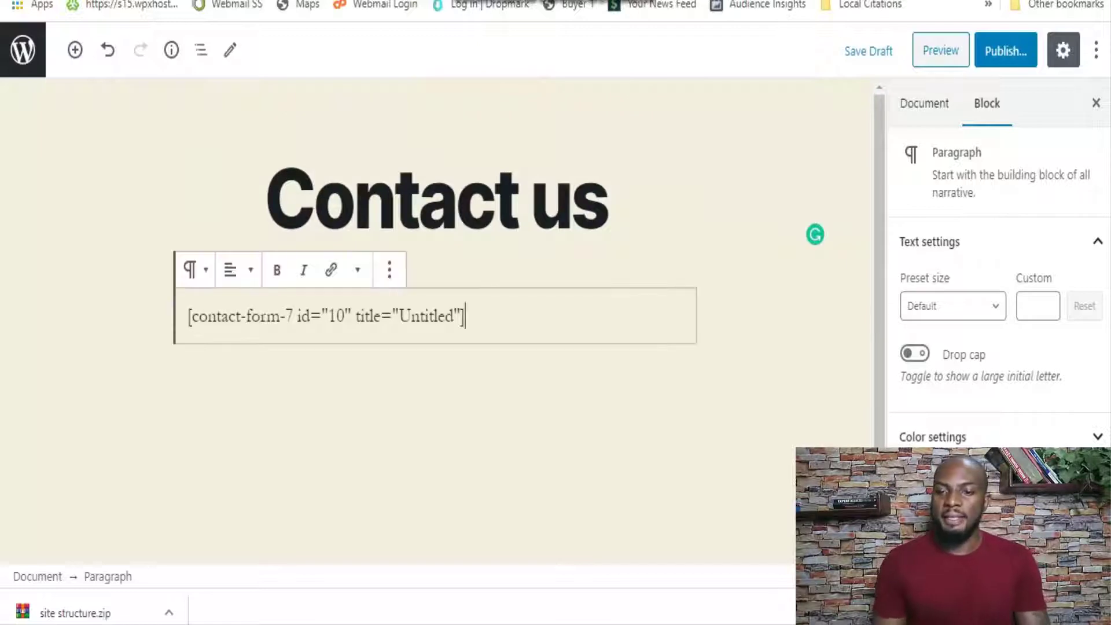
pyautogui.hotkey('ctrl', 's')
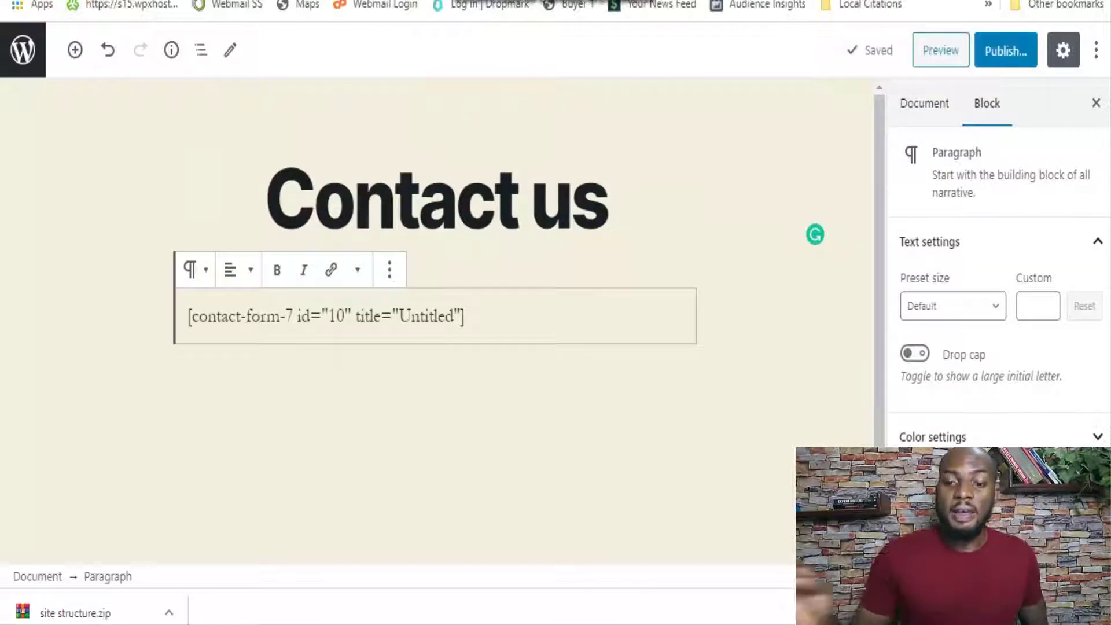
# Step: Preview the "Contact us" page and check the contact form's fields from name to message and send button
pyautogui.click(940, 50)
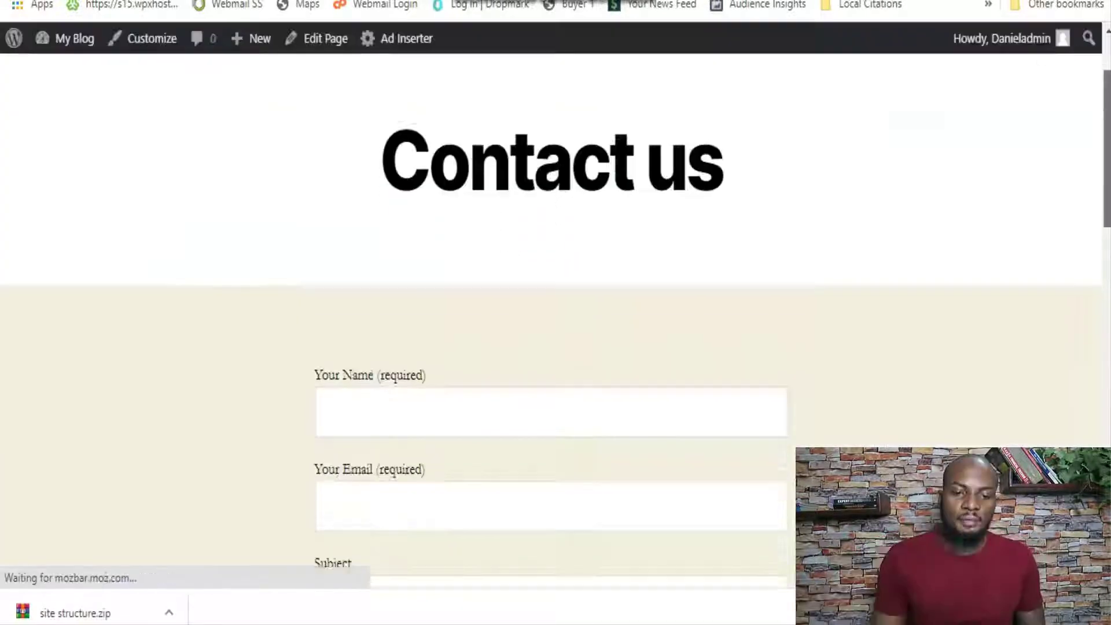
pyautogui.scroll(-4, 550, 318)
pyautogui.scroll(3, 550, 319)
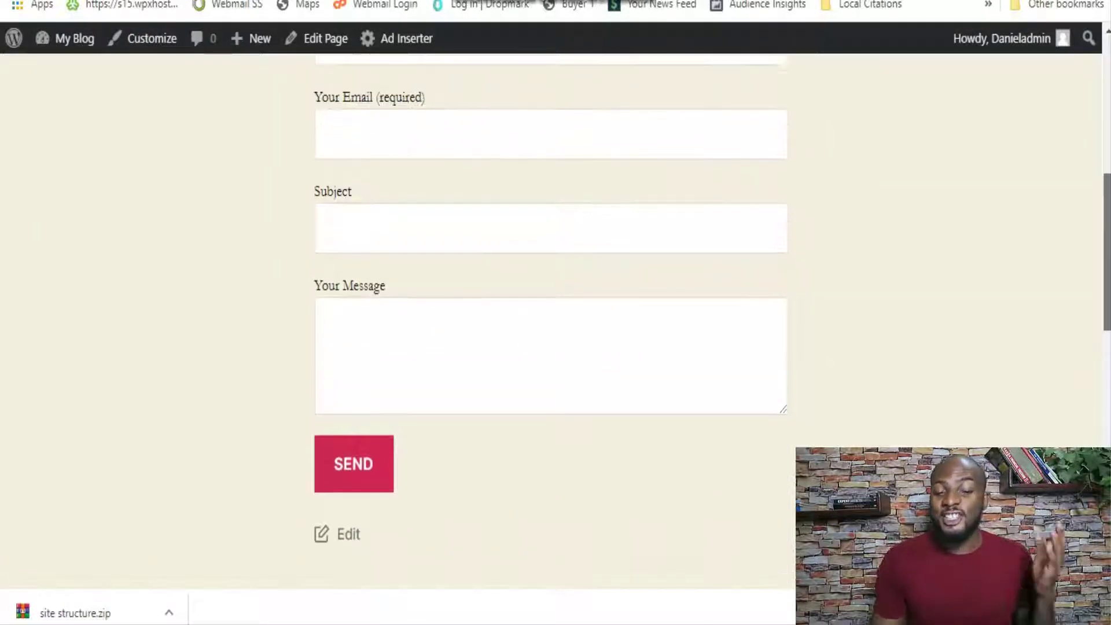
pyautogui.scroll(5, 549, 319)
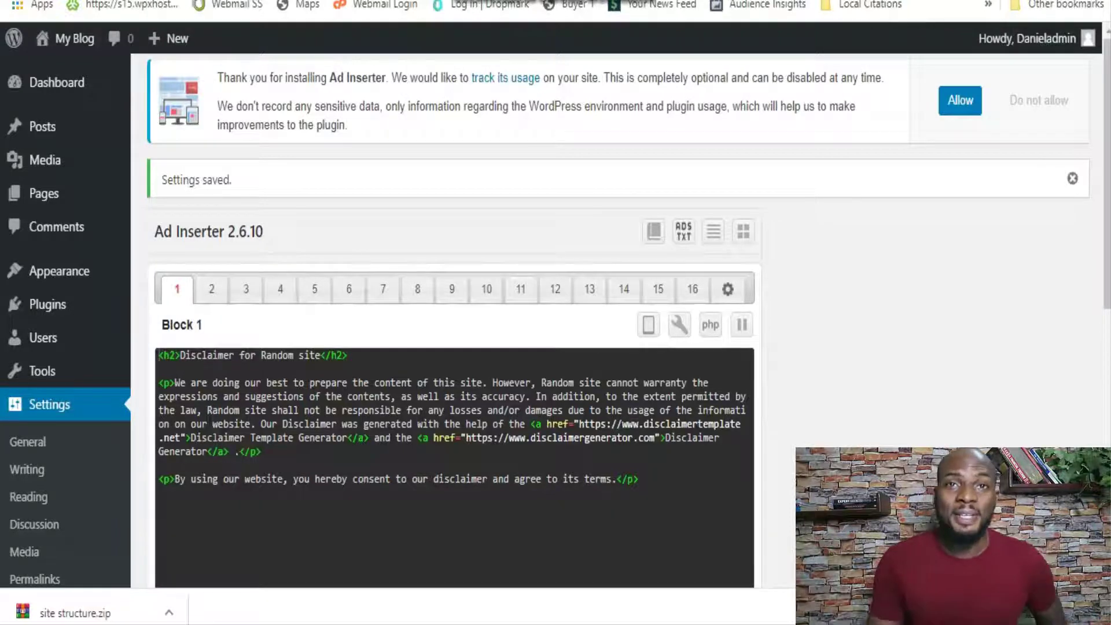
# Step: Find the Wordfence plugin, install and activate it, and decline the premium license offer
pyautogui.moveTo(47, 305)
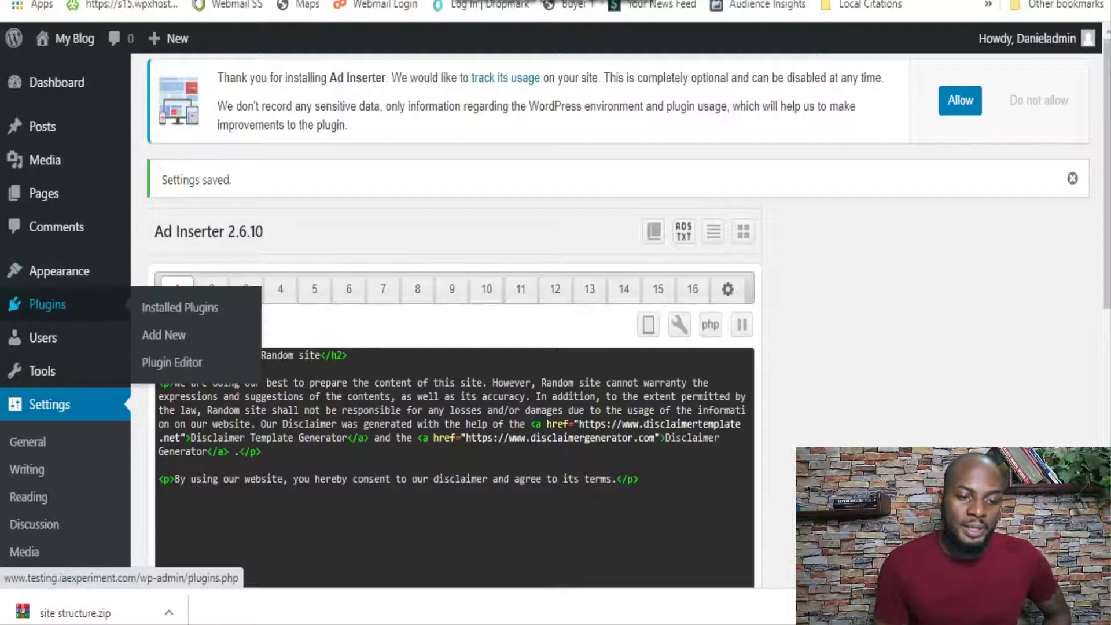
pyautogui.click(164, 335)
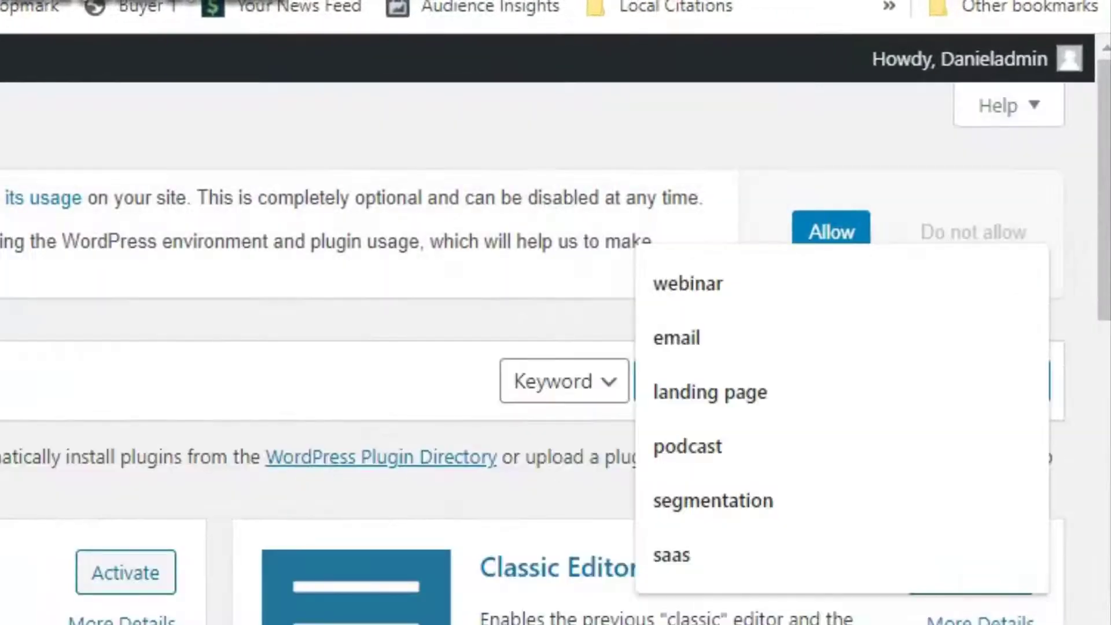
pyautogui.write('wordfree')
pyautogui.press('BackSpace')
pyautogui.press('BackSpace')
pyautogui.press('BackSpace')
pyautogui.write('ence')
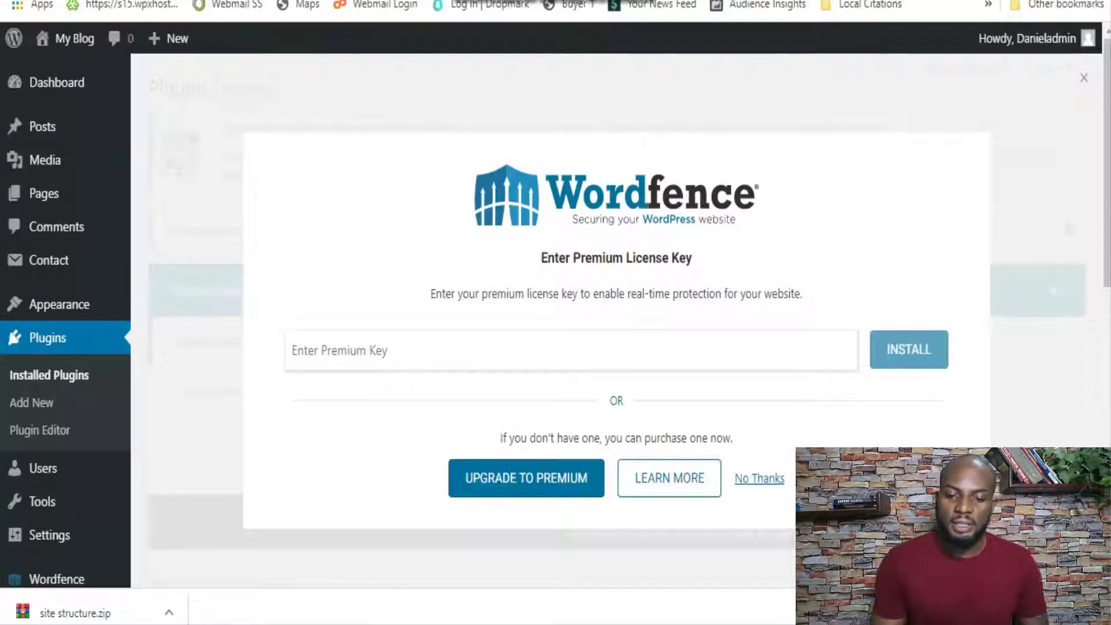
pyautogui.click(759, 478)
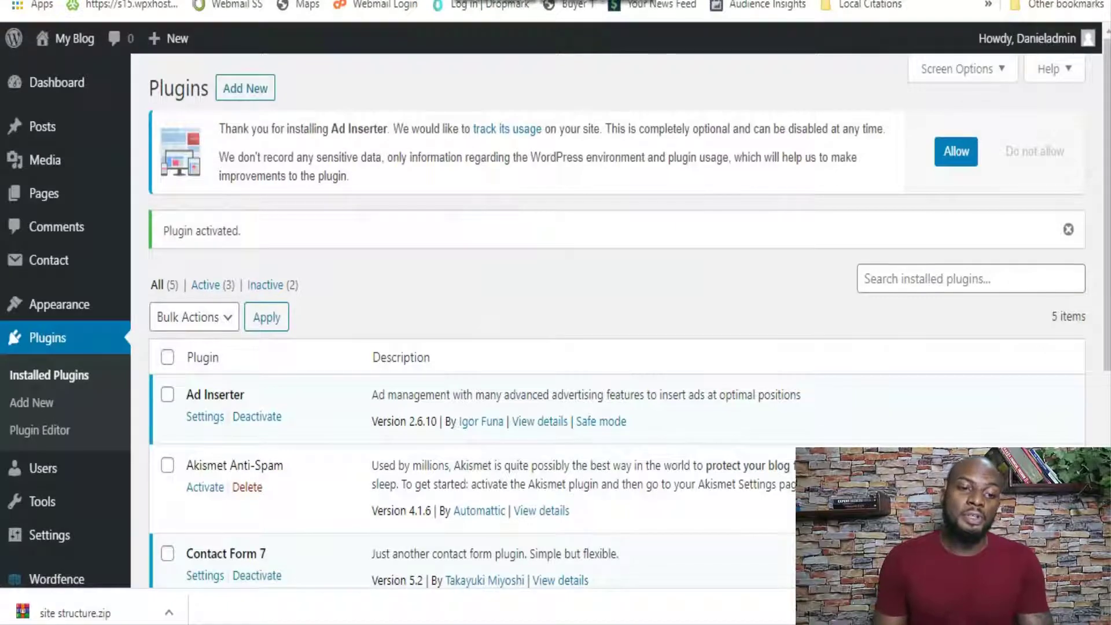
# Step: Search the plugin directory for "w3", then install and activate W3 Total Cache
pyautogui.click(245, 88)
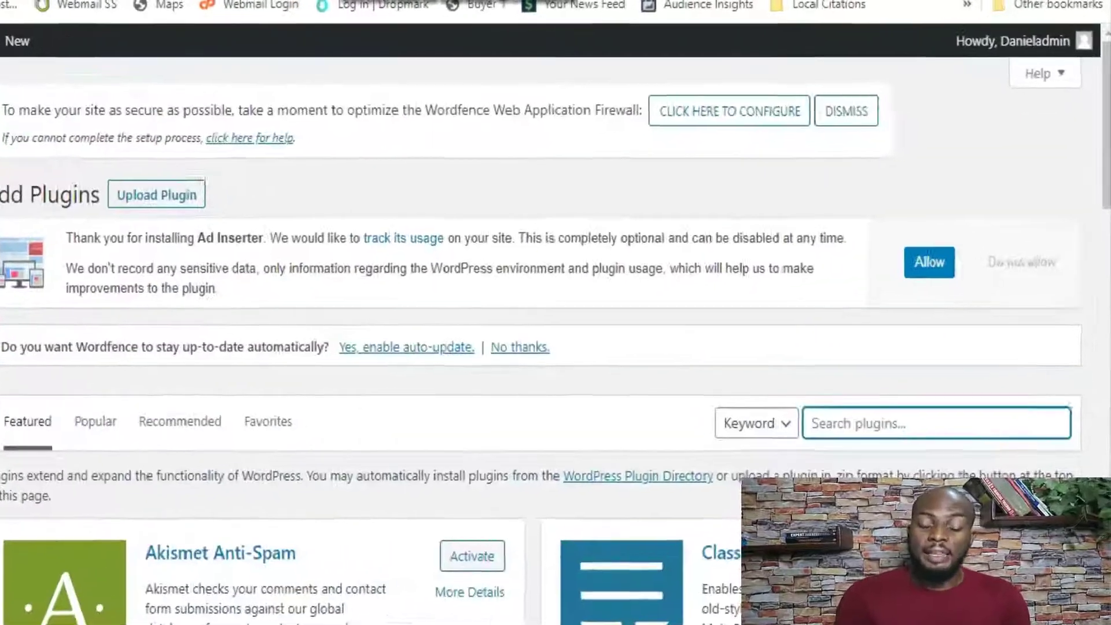
pyautogui.write('w3')
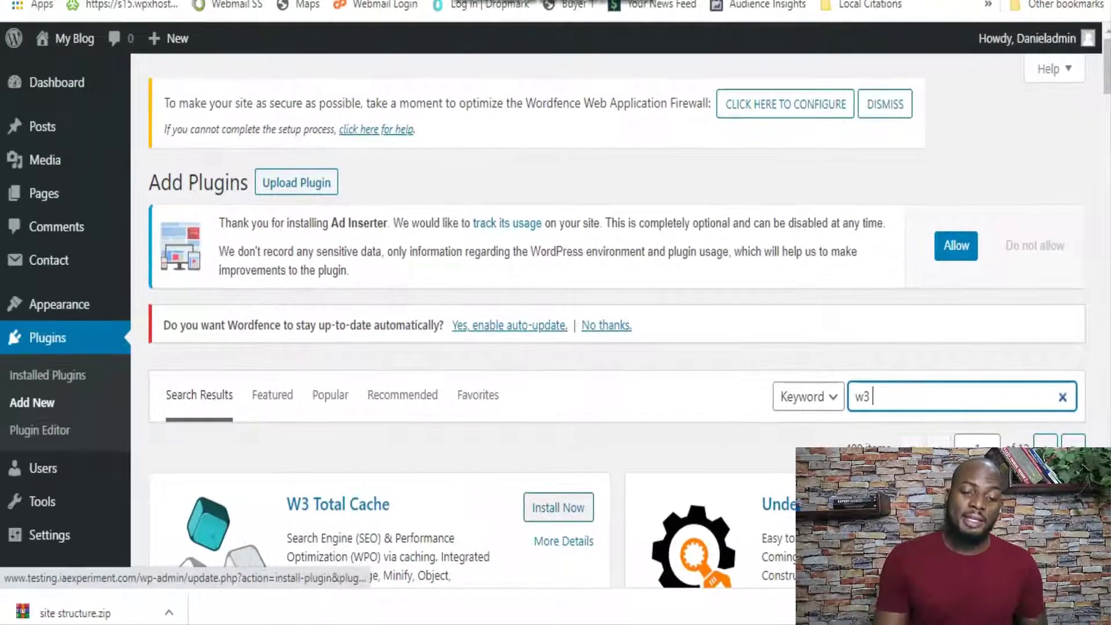
pyautogui.click(359, 578)
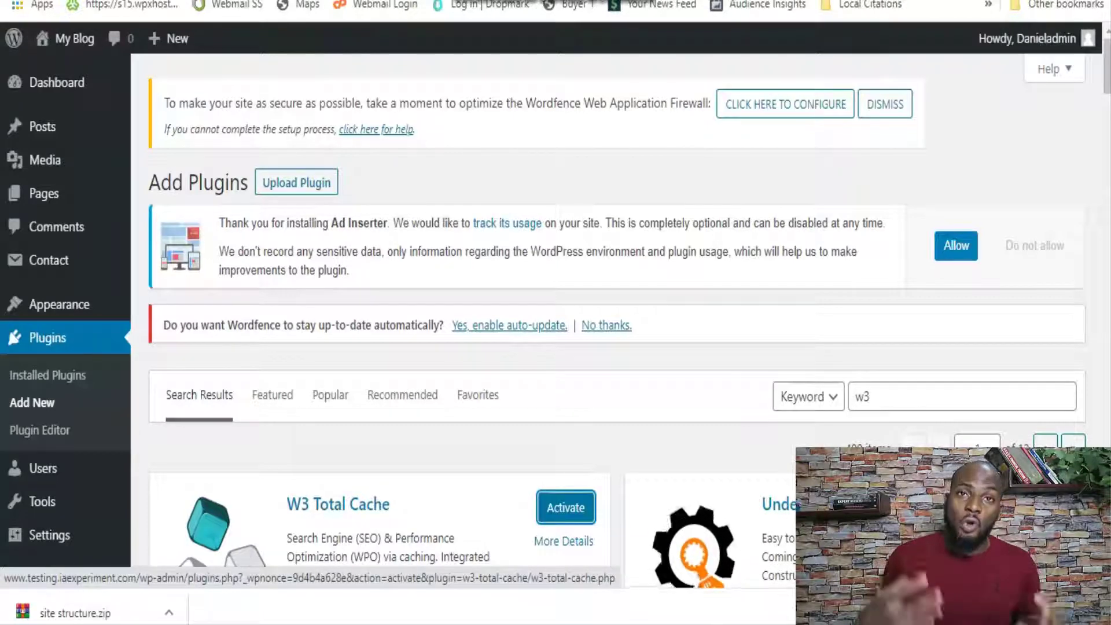
pyautogui.click(566, 507)
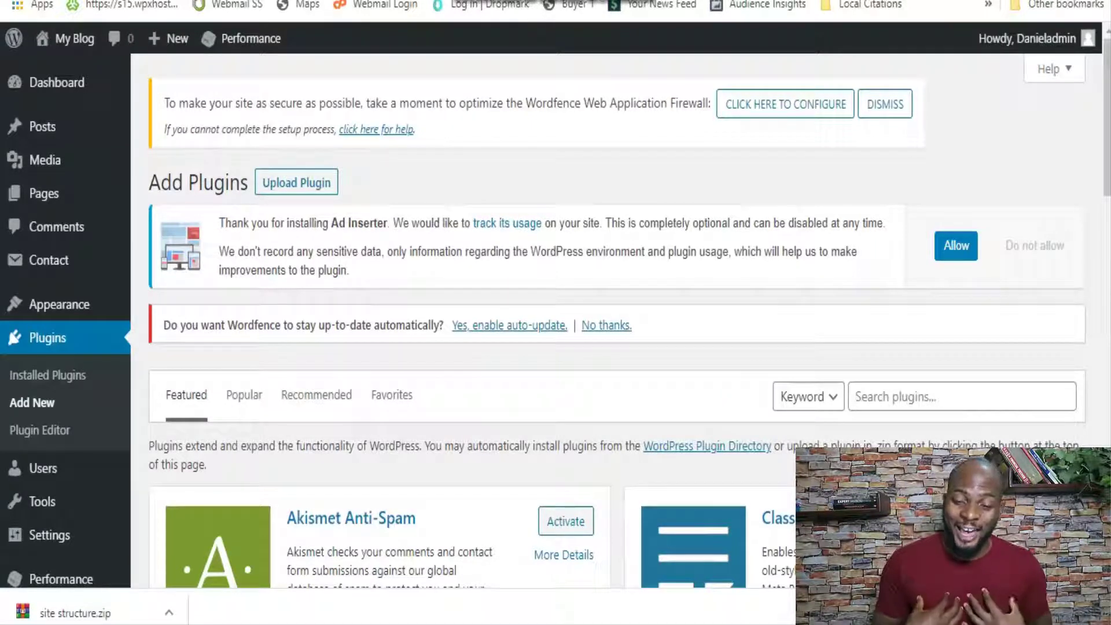
# Step: Search for "easy table of contents", then install and activate the Easy Table of Contents plugin
pyautogui.click(857, 396)
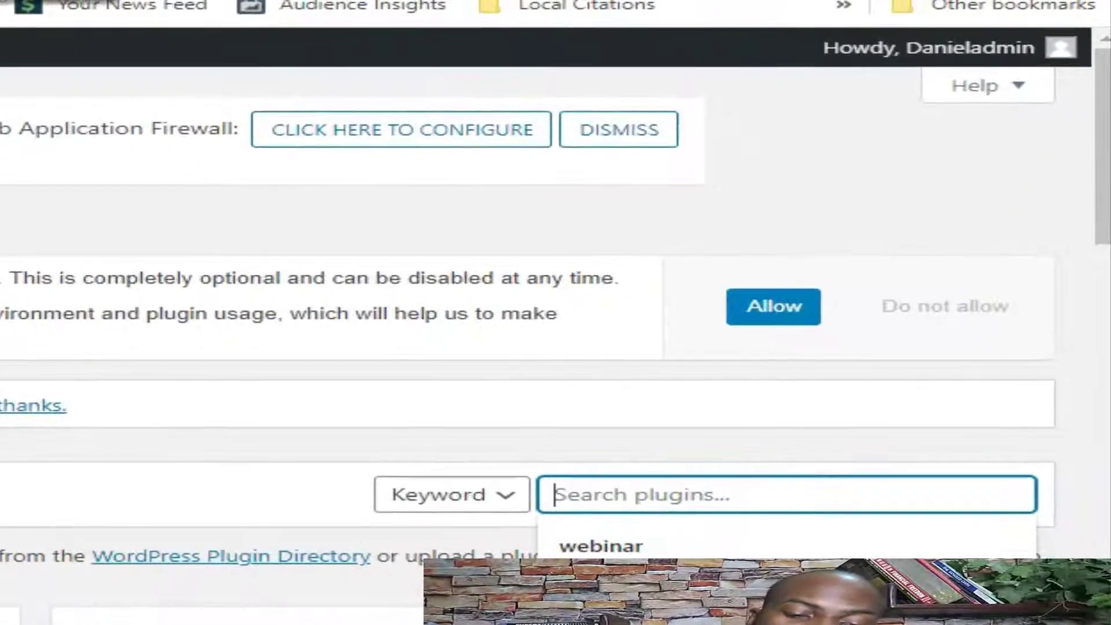
pyautogui.write('easy table of content')
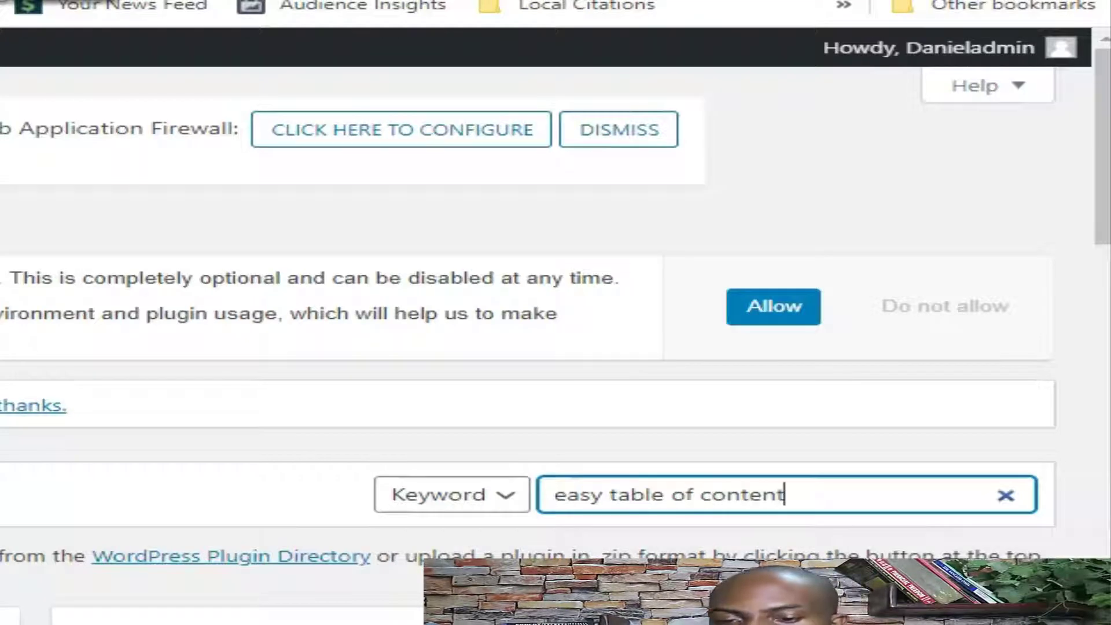
pyautogui.write('s')
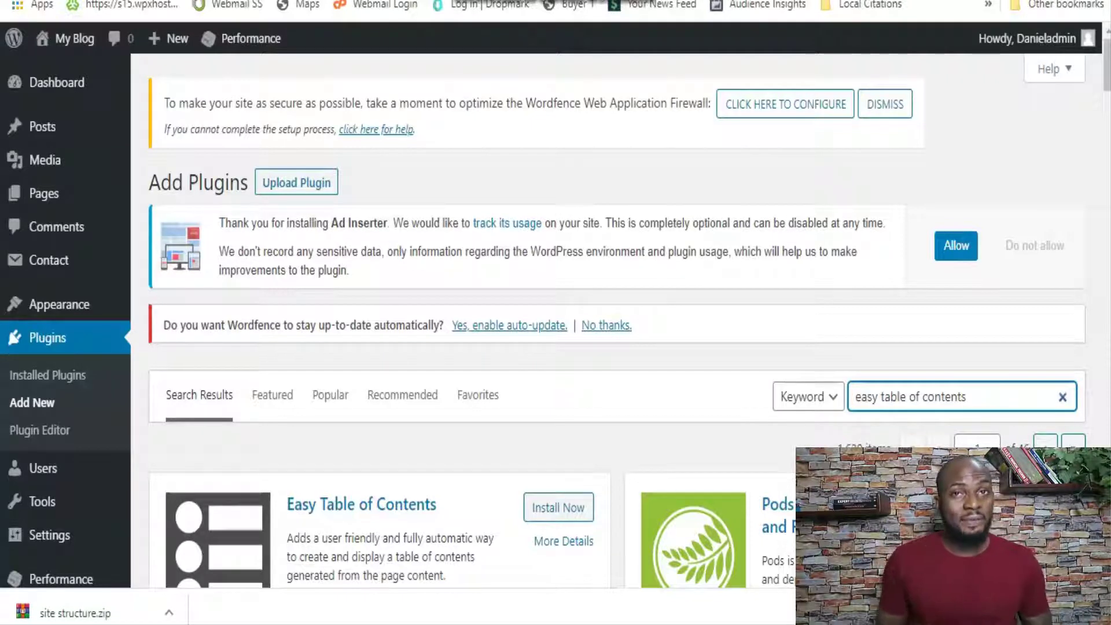
pyautogui.click(558, 508)
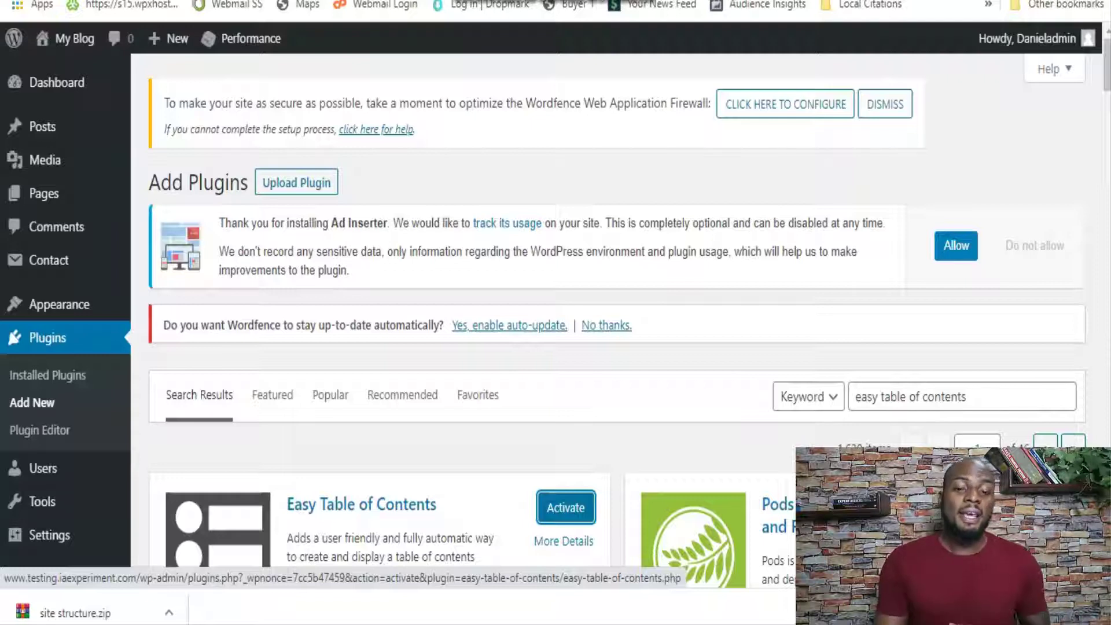
pyautogui.click(566, 508)
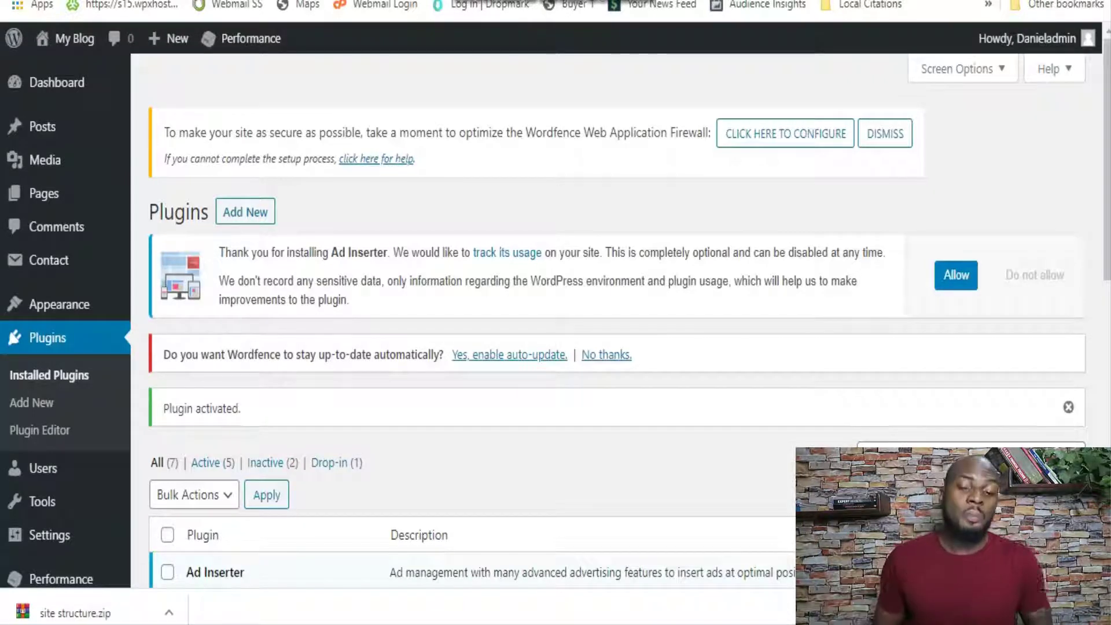
# Step: Search for "thirsty affiliate" among new plugins, then install and activate ThirstyAffiliates Affiliate Link Manager
pyautogui.scroll(-1, 556, 312)
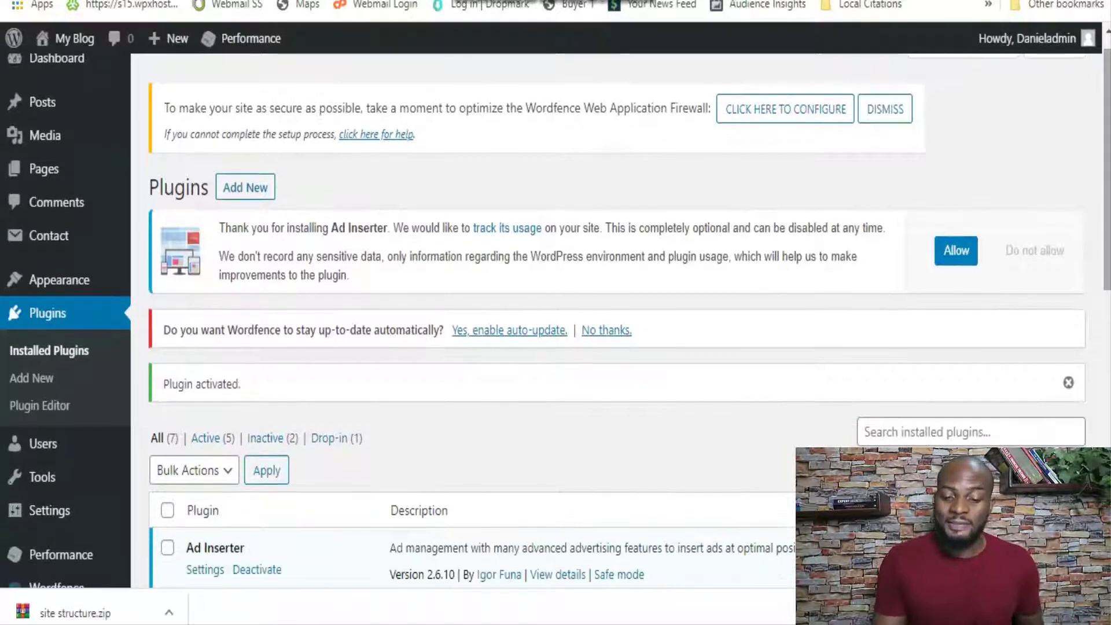
pyautogui.write('Thirsty aff')
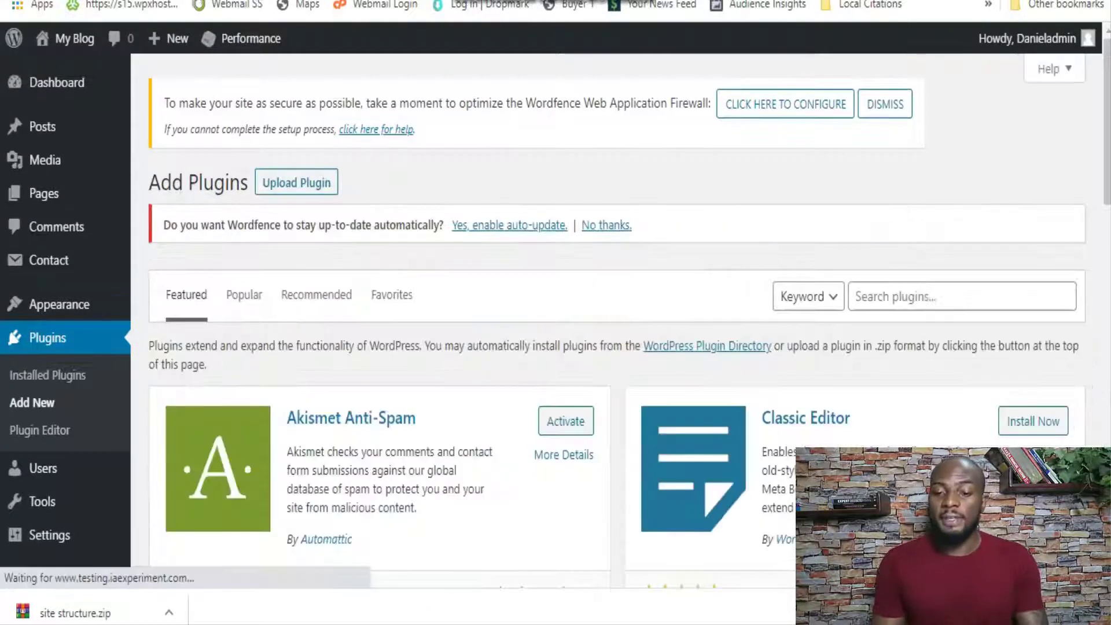
pyautogui.write('thirsty affiliate')
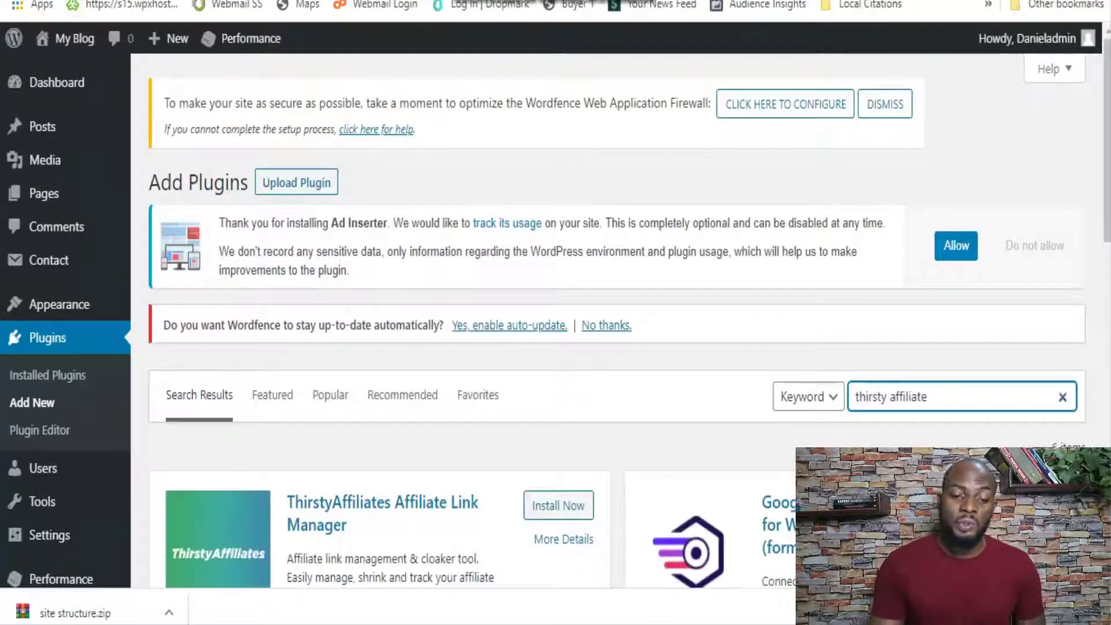
pyautogui.scroll(-4, 554, 283)
pyautogui.click(555, 282)
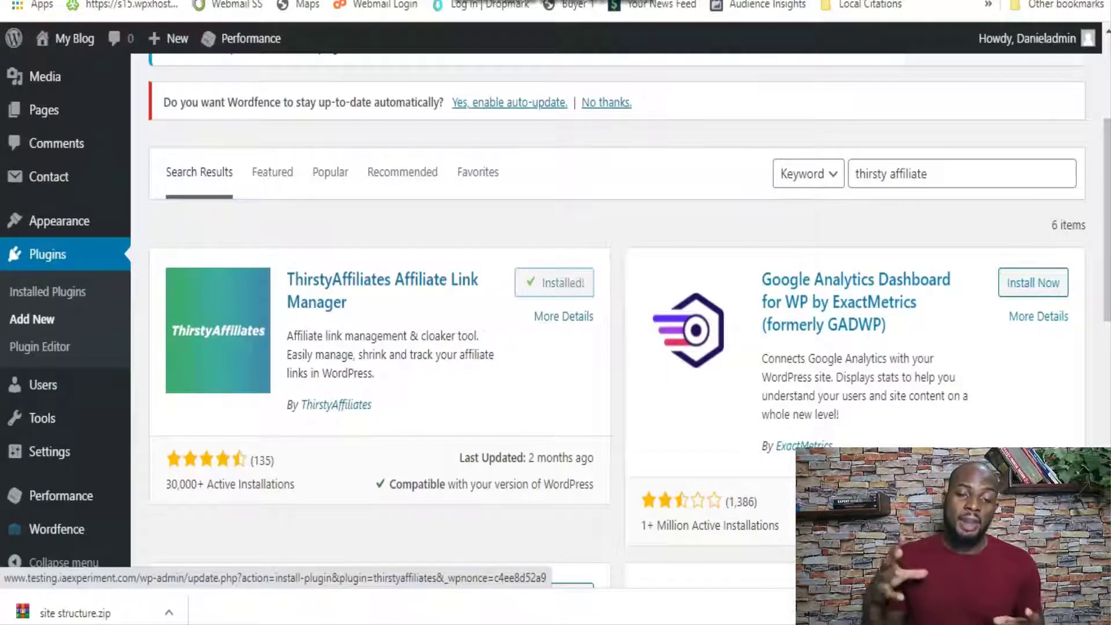
pyautogui.click(566, 283)
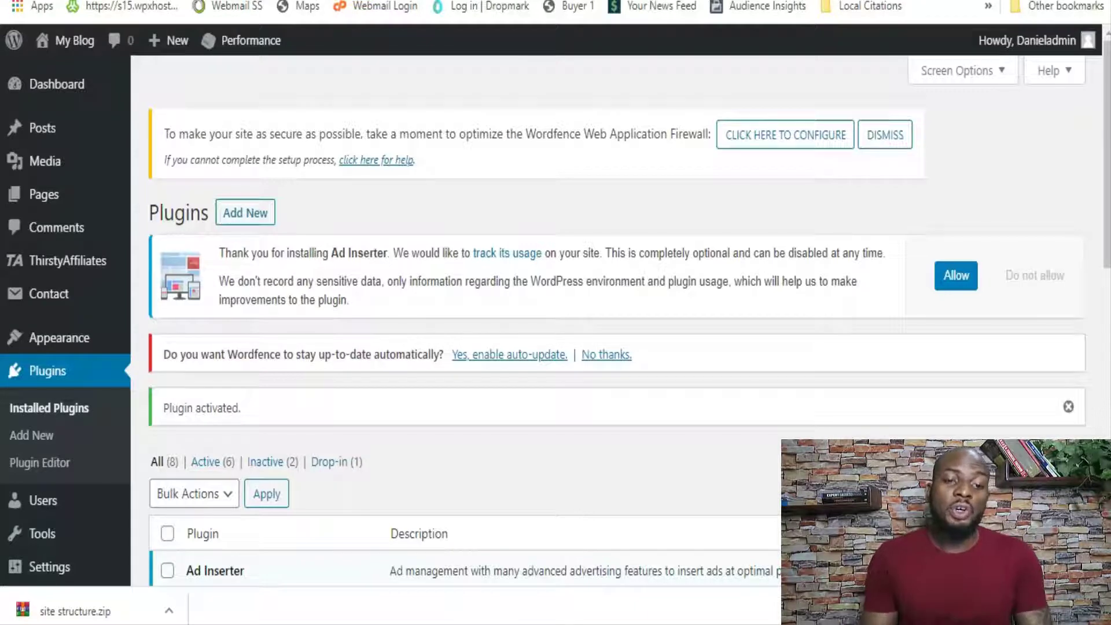
# Step: Search for "yoast seo" among new plugins, then install and activate the Yoast SEO plugin
pyautogui.click(245, 212)
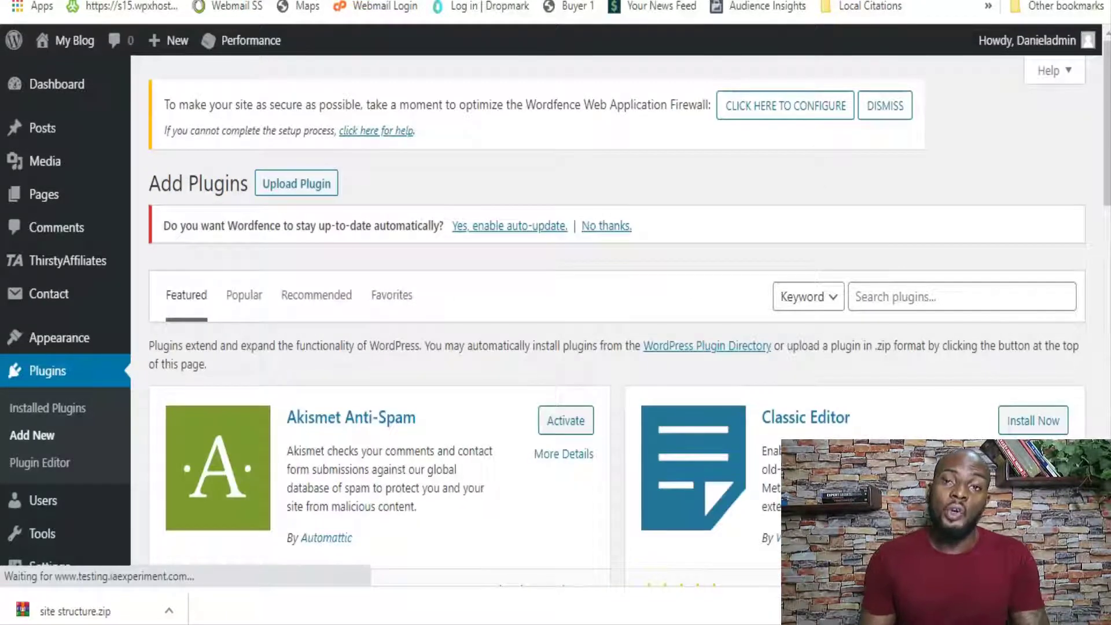
pyautogui.click(960, 297)
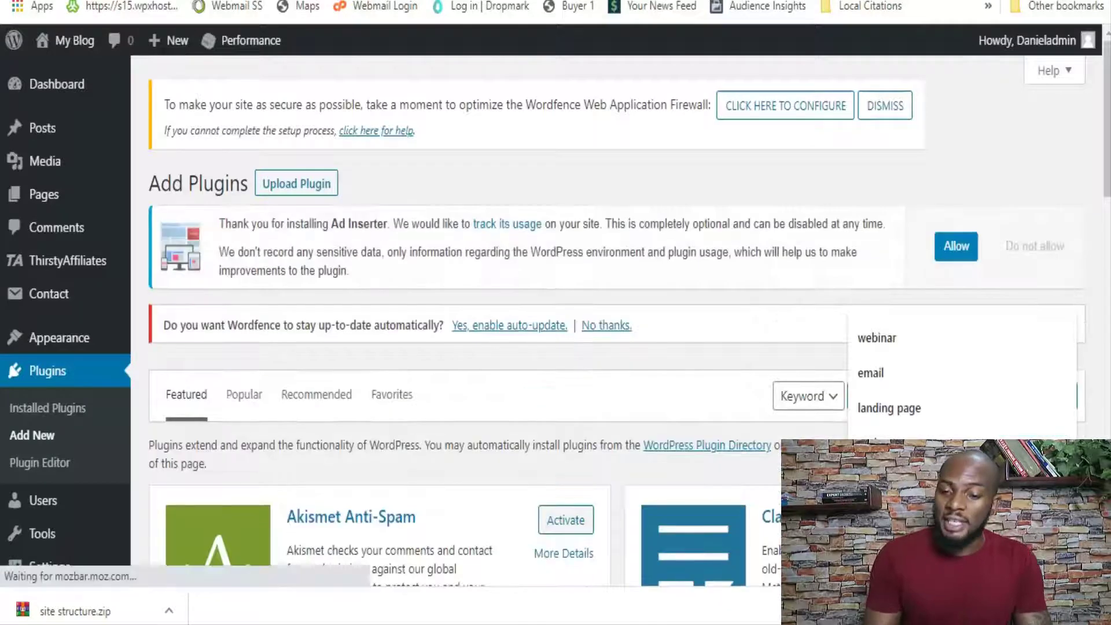
pyautogui.click(880, 330)
pyautogui.doubleClick(875, 396)
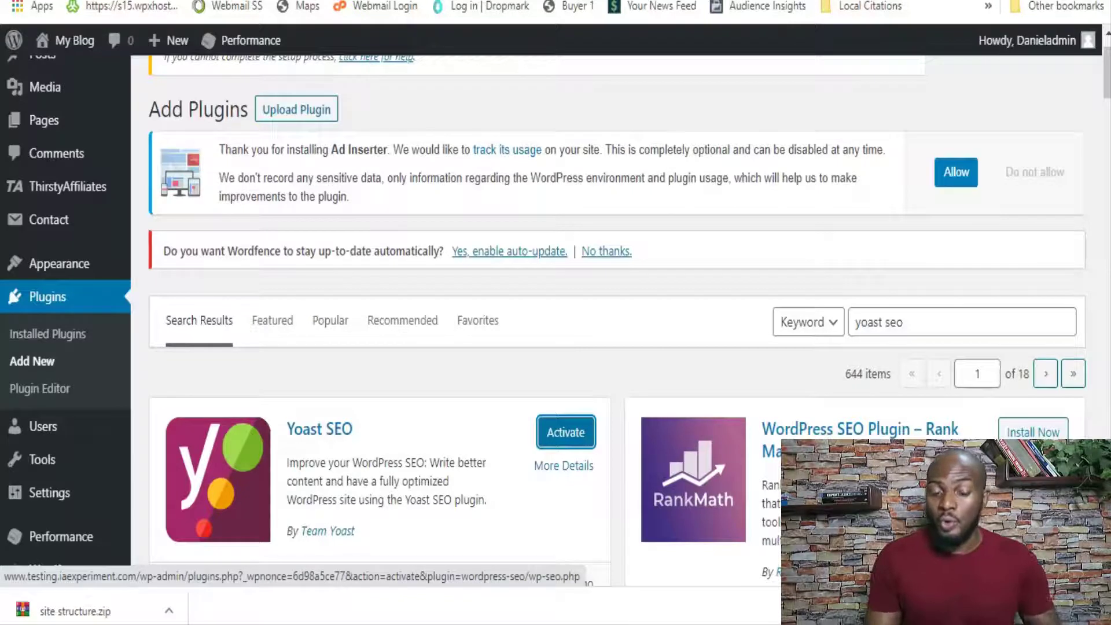
pyautogui.press('Return')
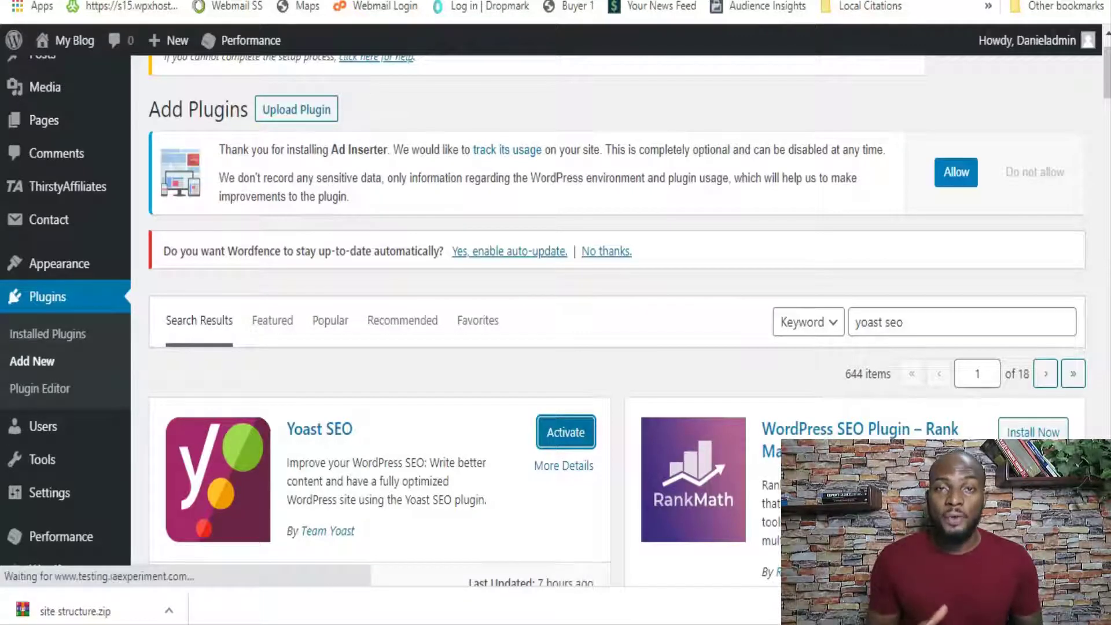